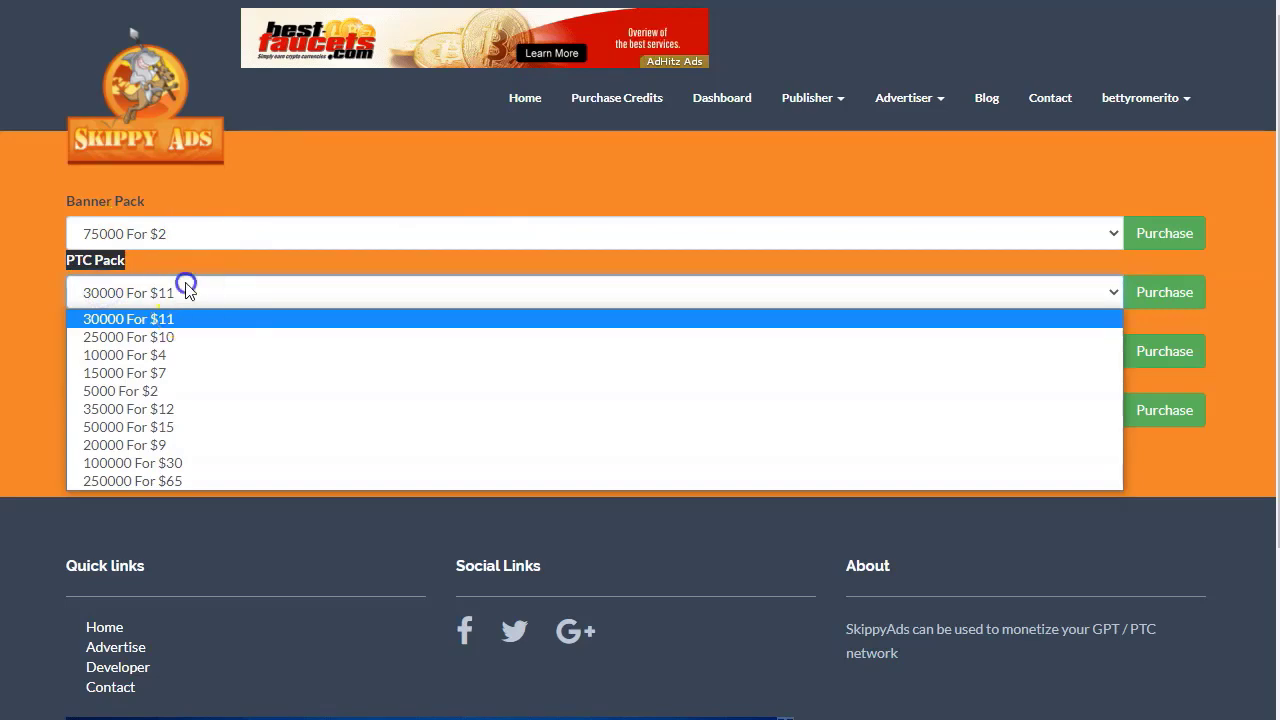
Step: Review the price options for the PTC Pack and the Banner Pack, including 50000 for $1
left_click(186, 285)
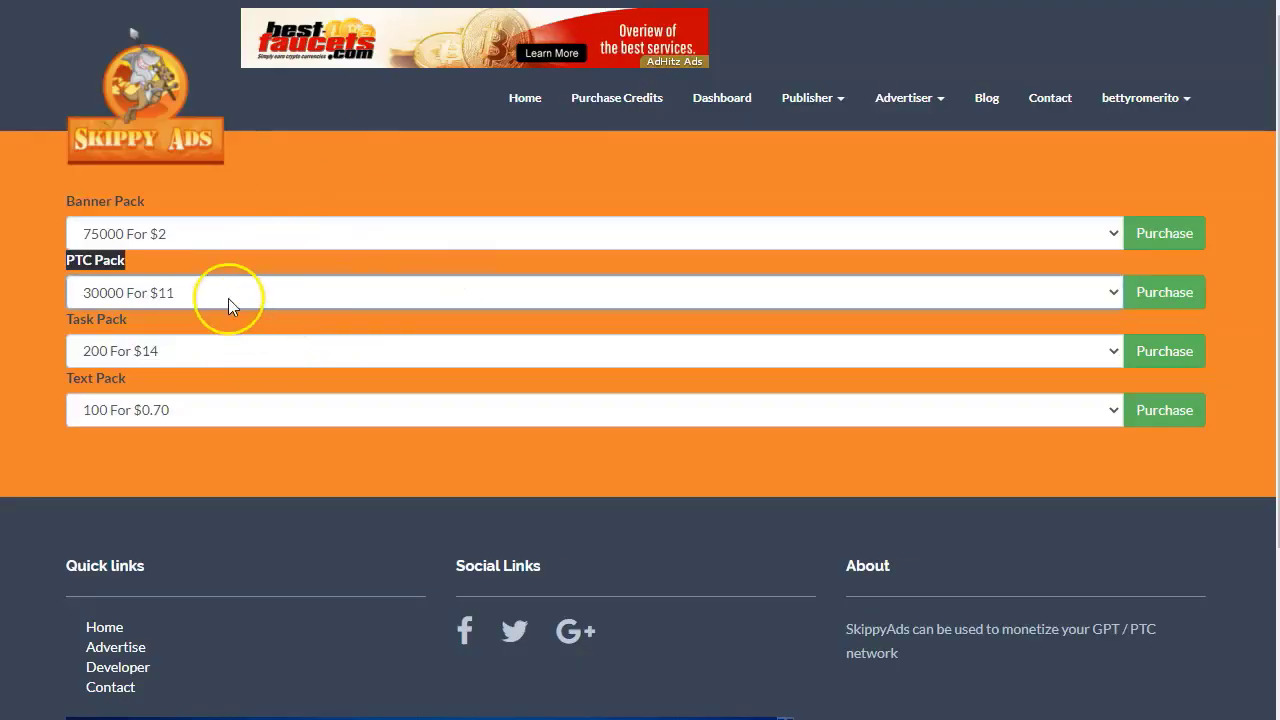
left_click(160, 265)
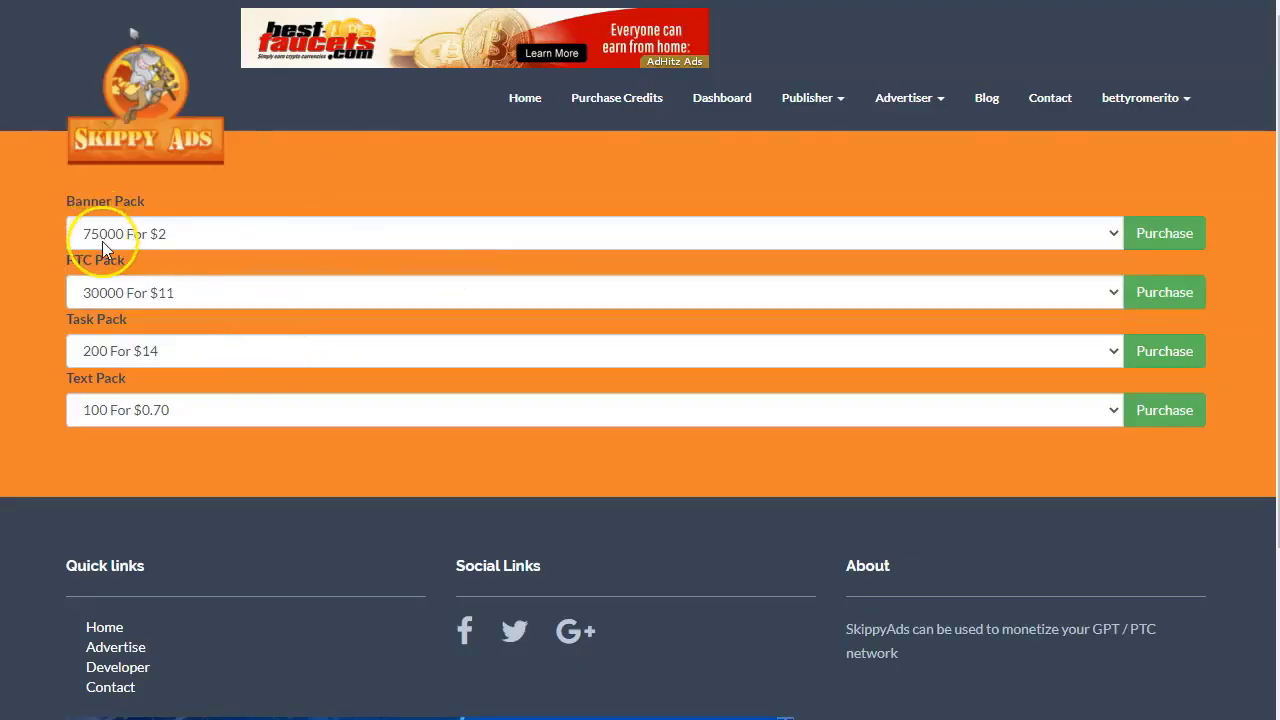
left_click(102, 241)
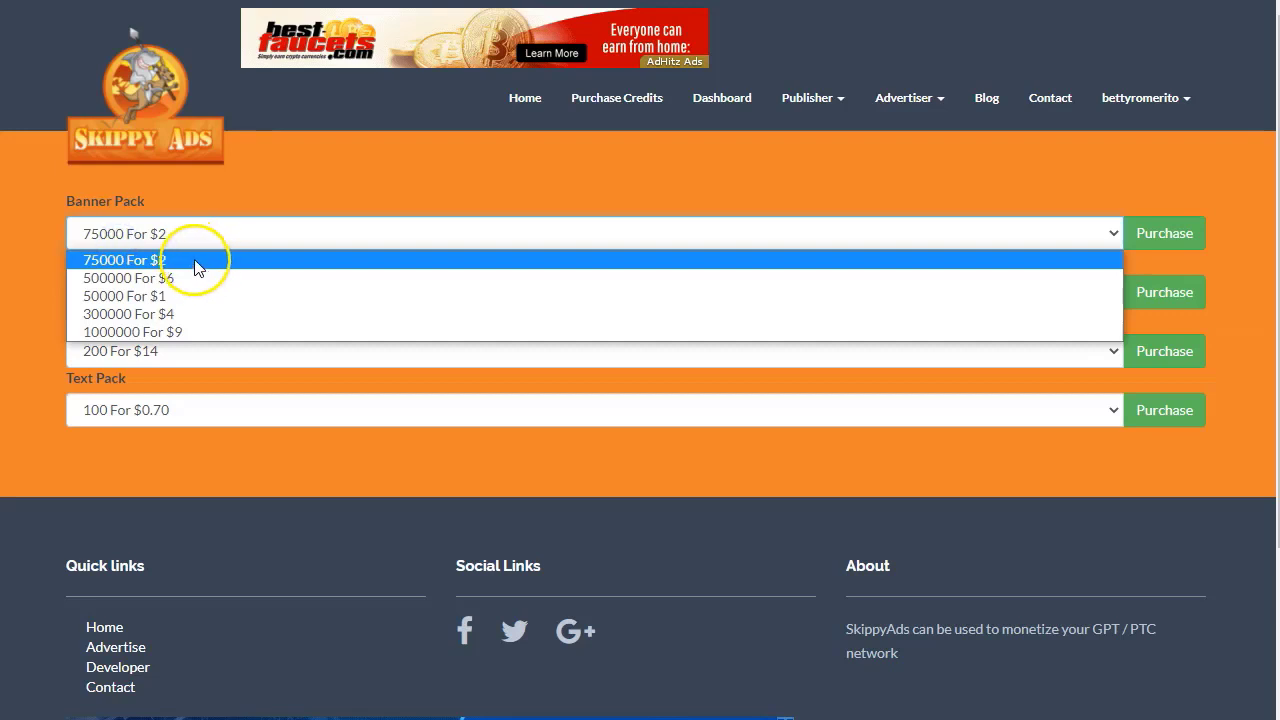
left_click(133, 296)
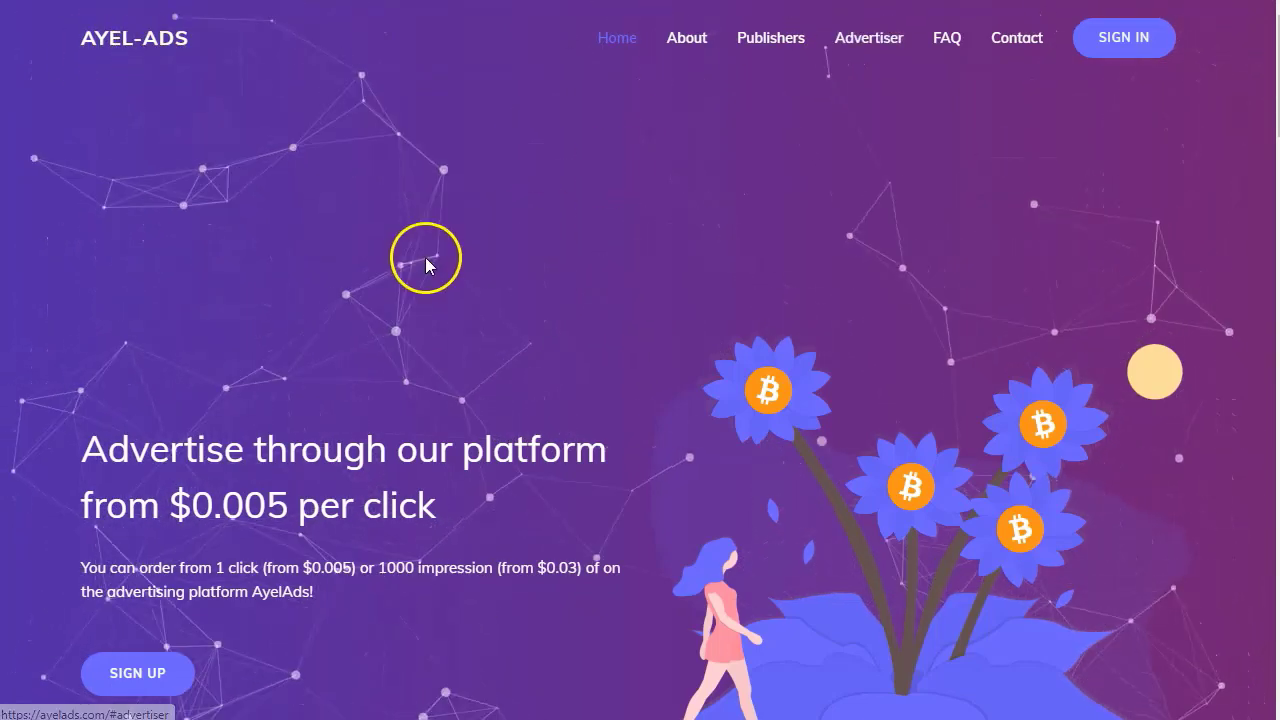
Step: Switch to the Ayel-Ads site and examine the Advertisers section for its click rates, minimum deposit and support terms
scroll(407, 277, "down", 1)
scroll(407, 457, "down", 1)
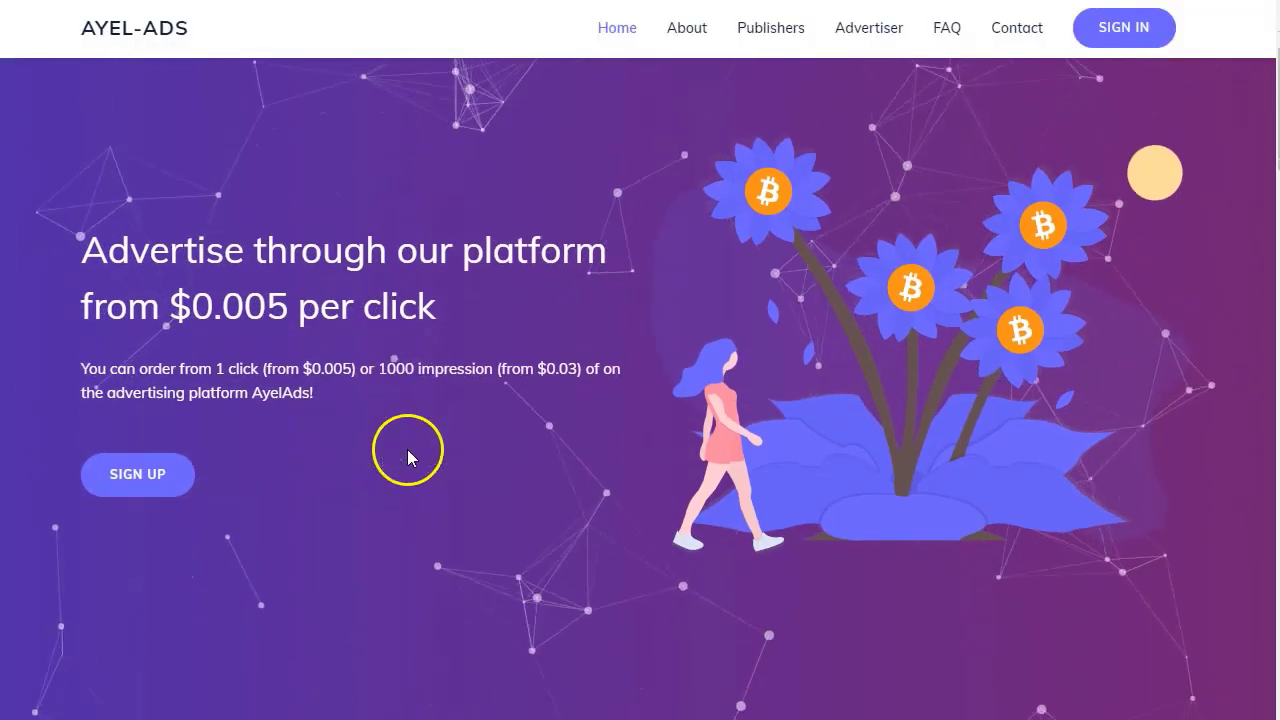
scroll(851, 235, "up", 2)
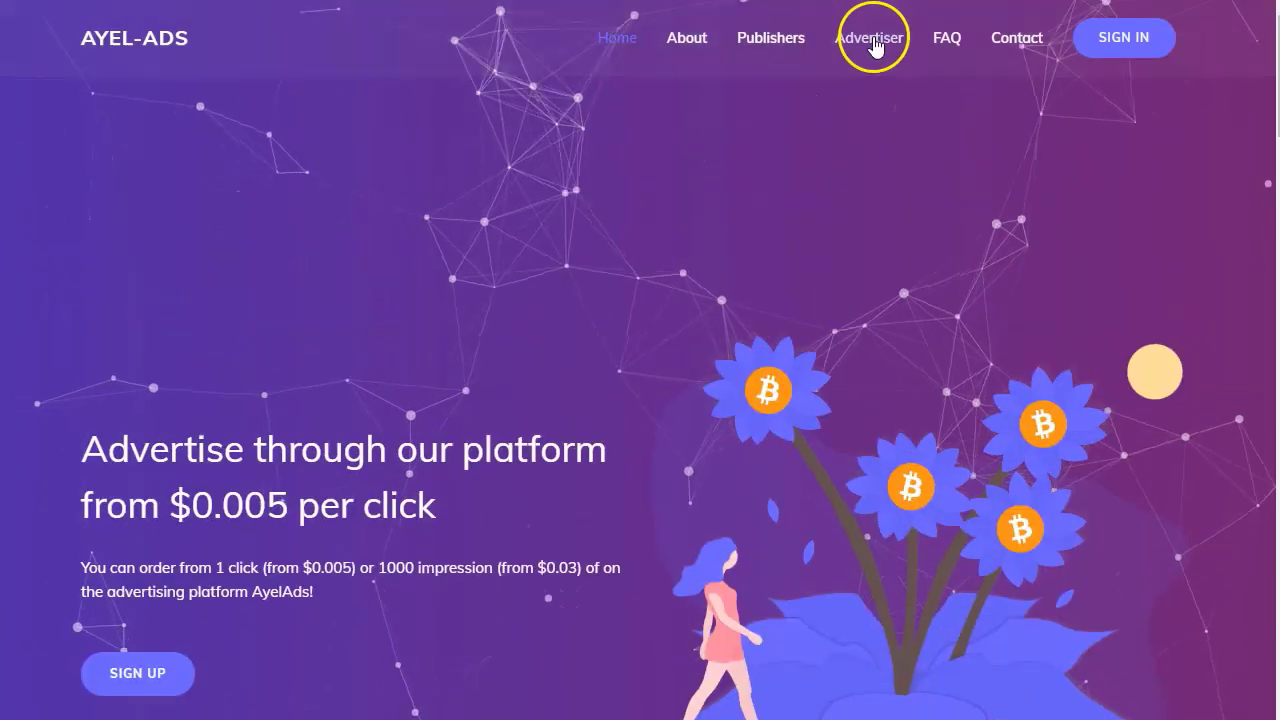
left_click(867, 43)
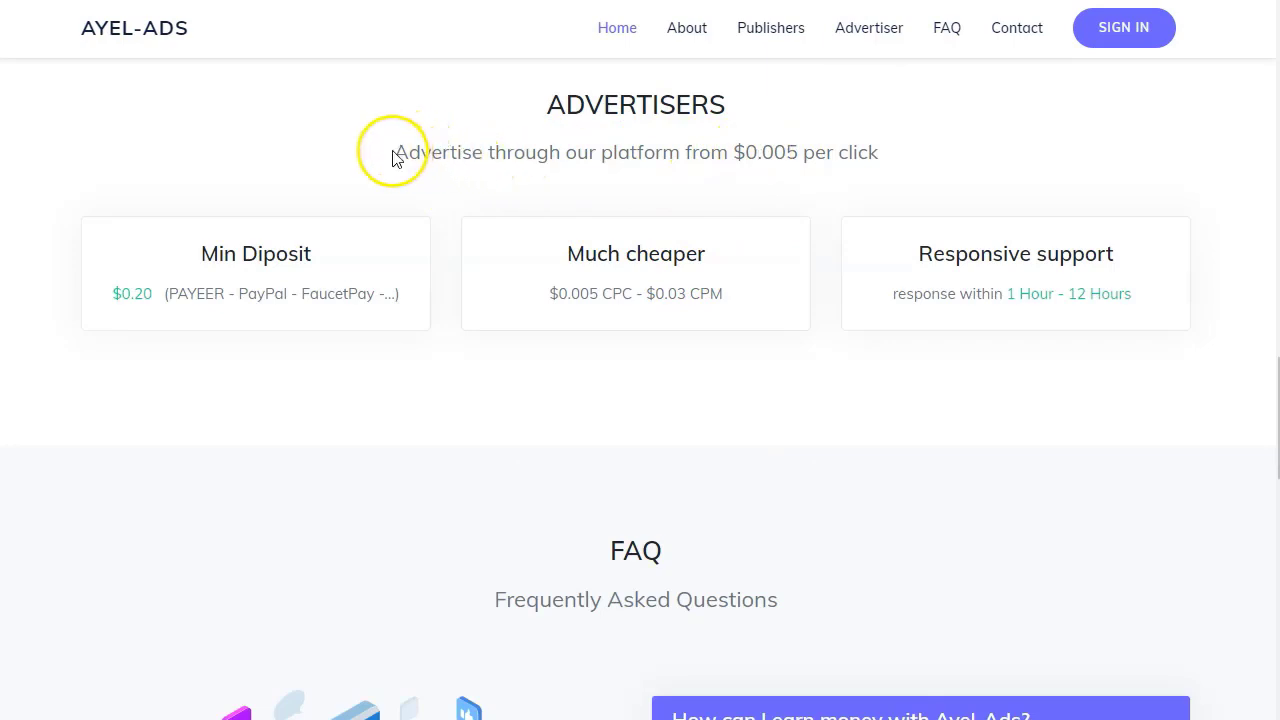
left_click_drag(394, 151, 882, 150)
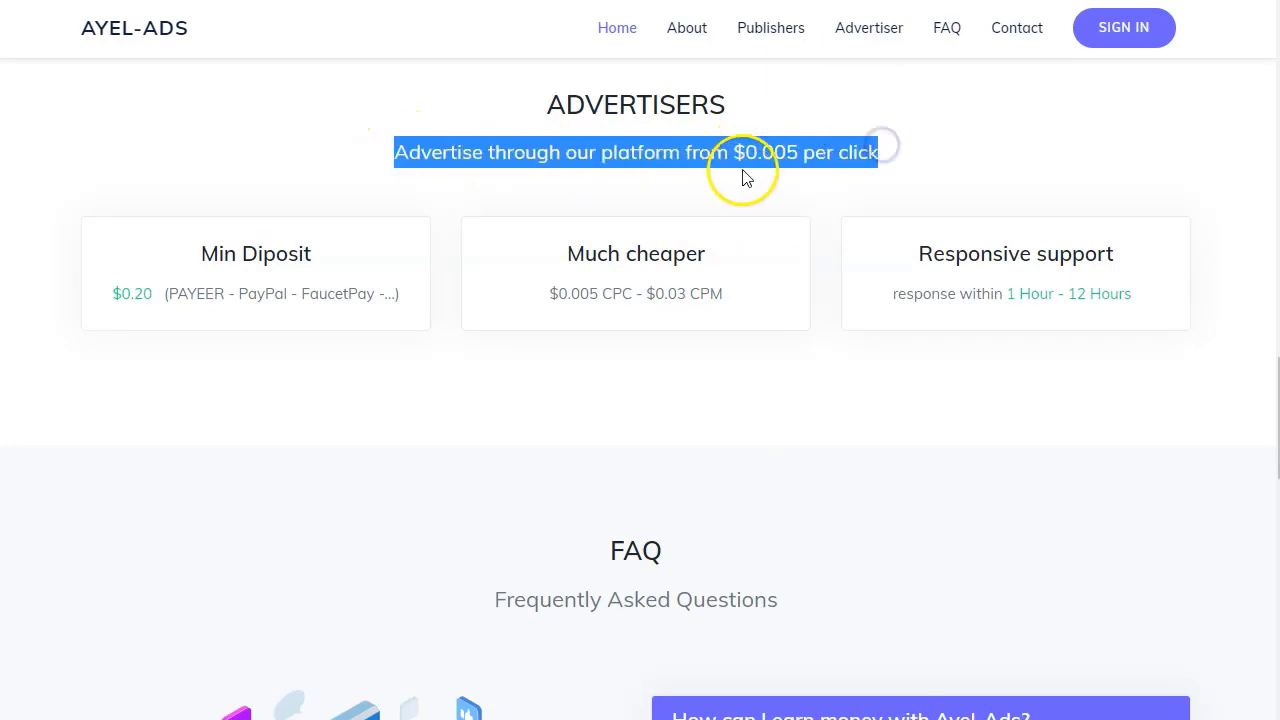
left_click(786, 158)
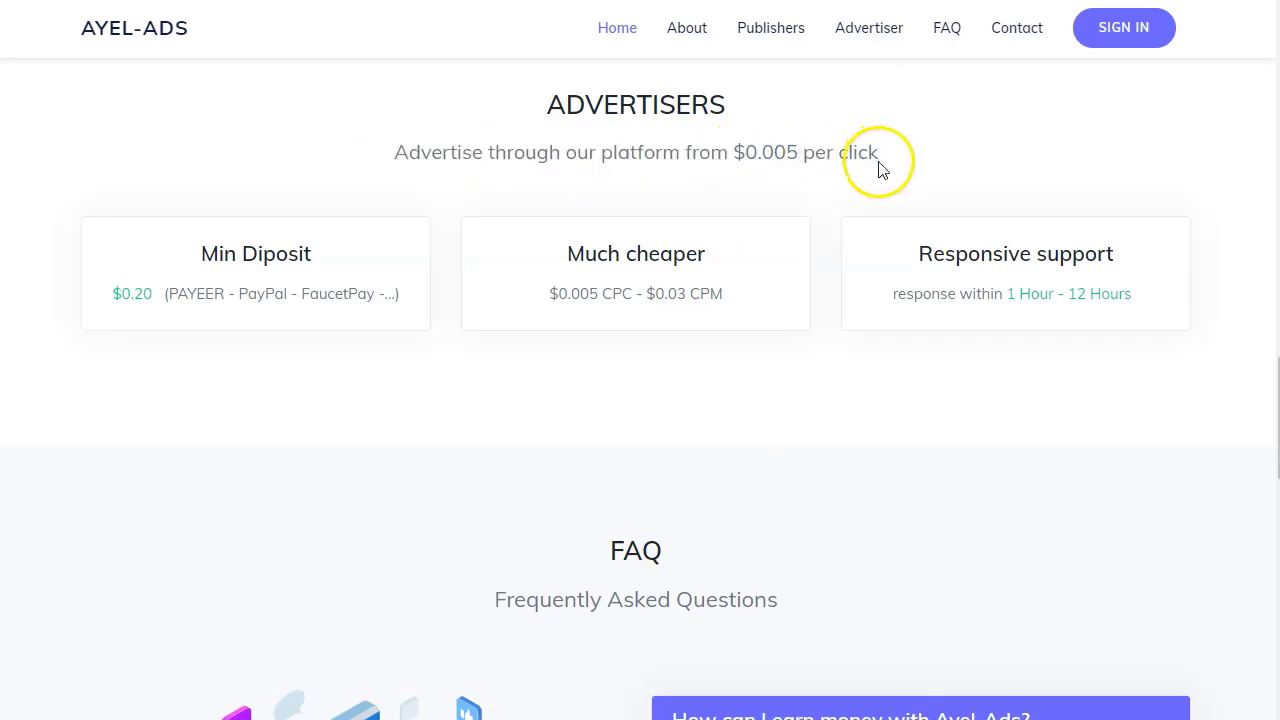
left_click_drag(757, 152, 803, 160)
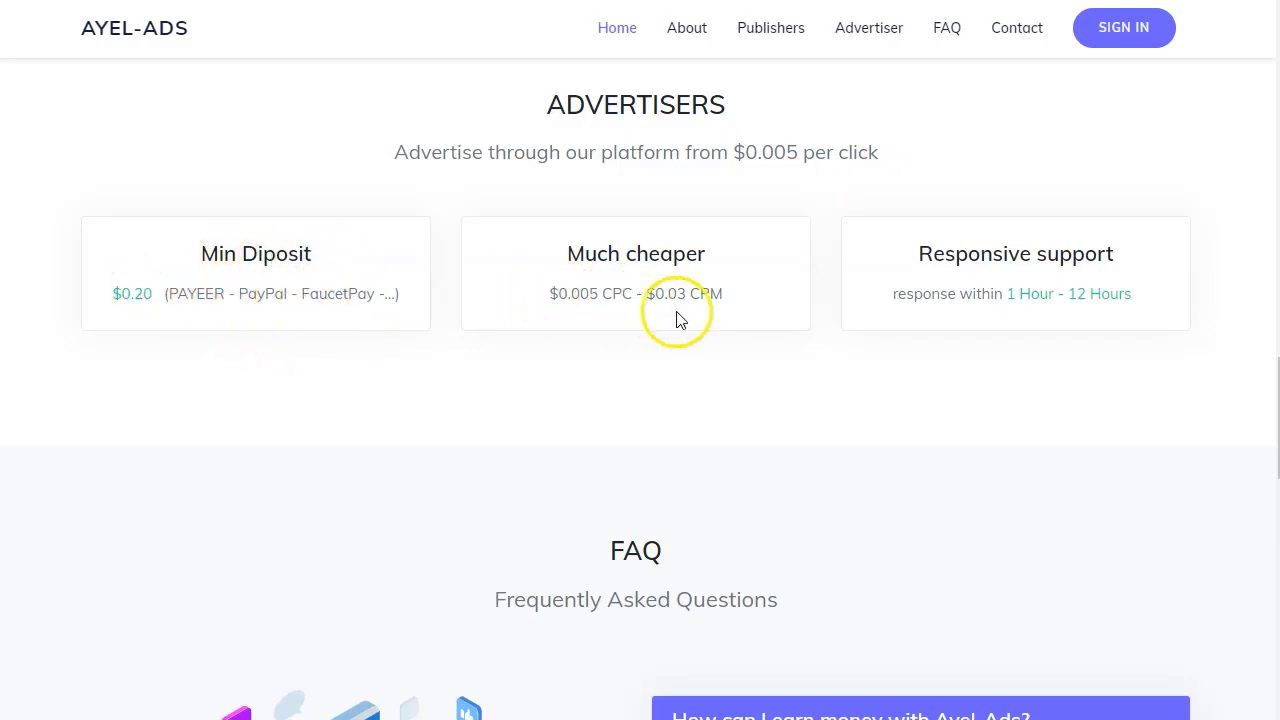
scroll(529, 434, "down", 5)
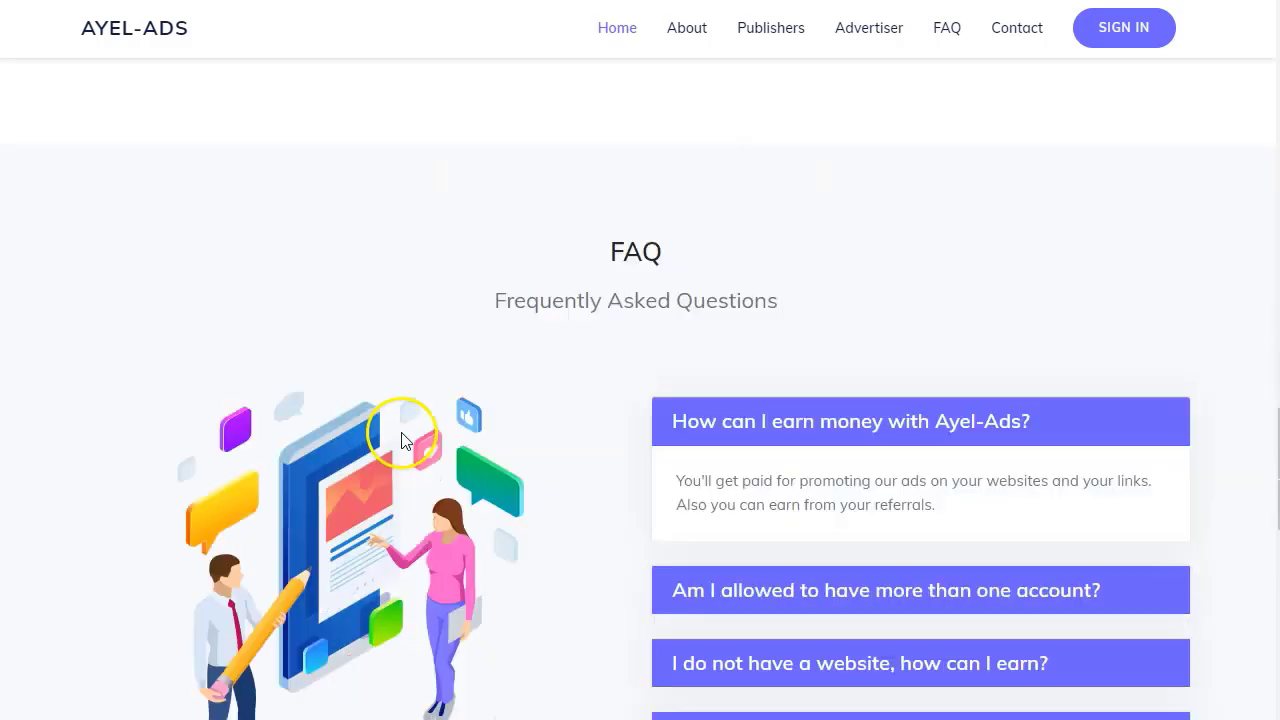
scroll(610, 497, "up", 6)
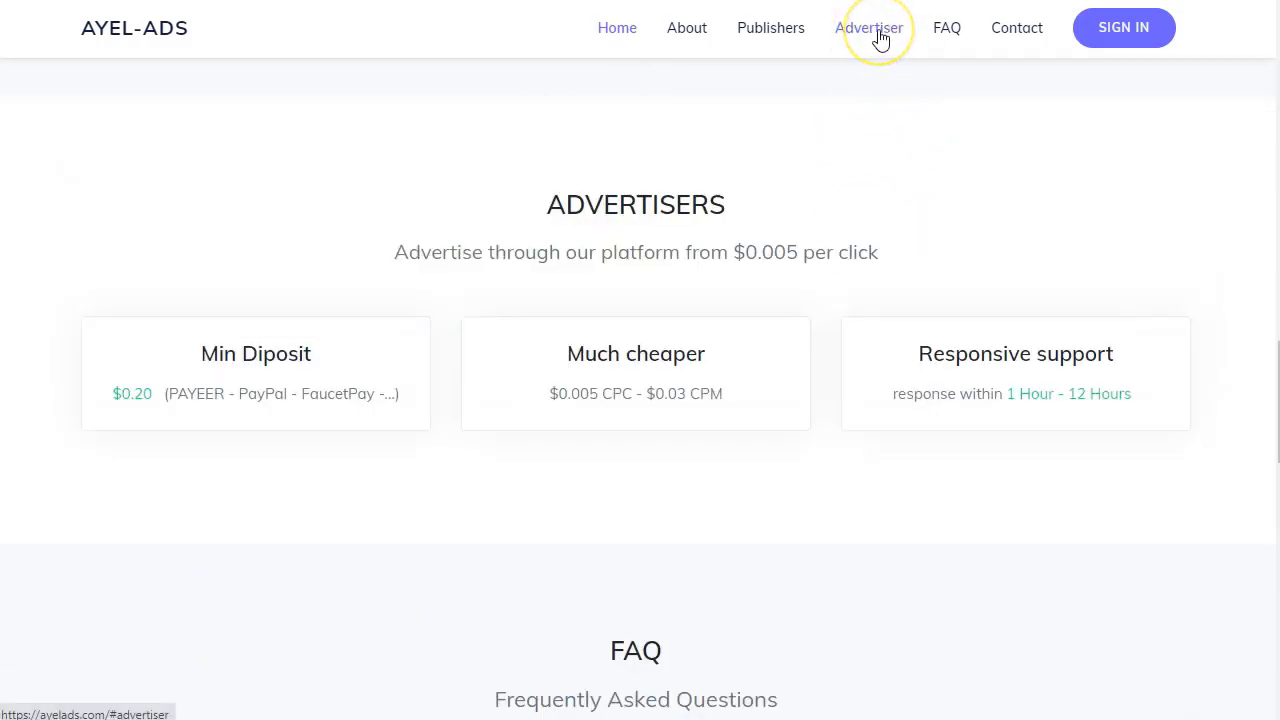
Step: Register an AyelAds account with Advertiser as the main account, filling in the username, email address and account password
left_click(1135, 31)
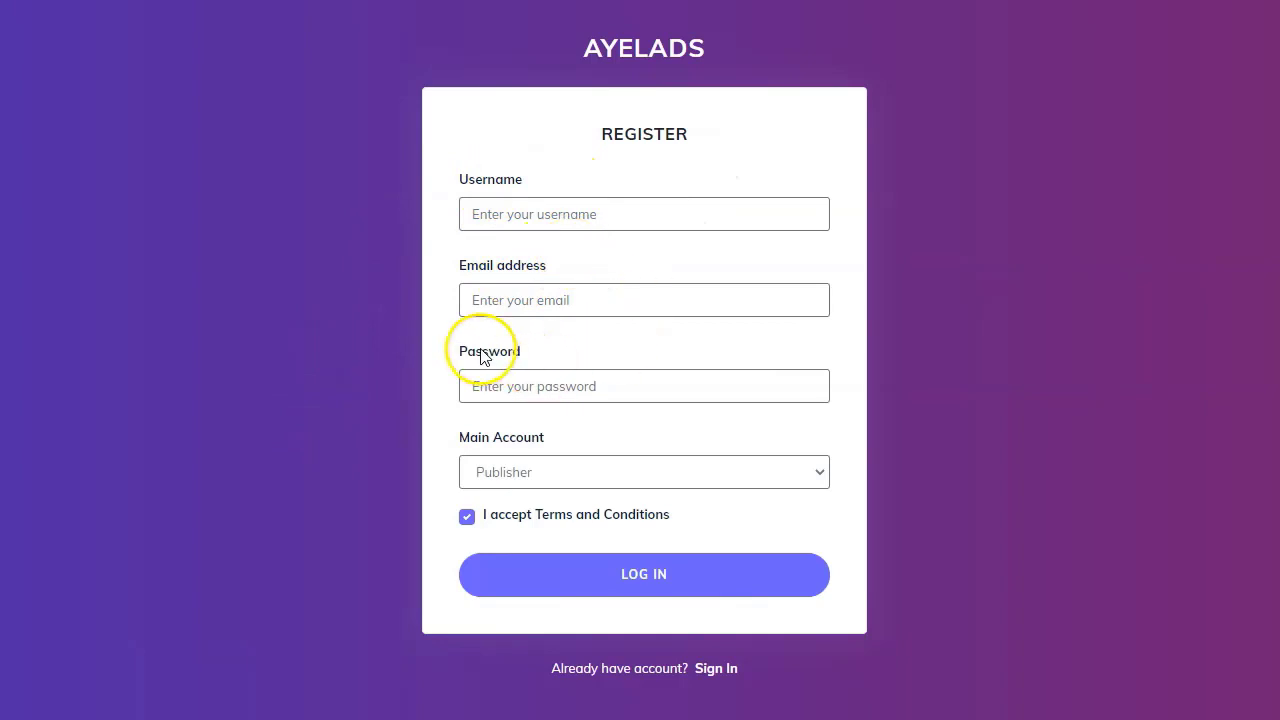
left_click(697, 476)
left_click(529, 512)
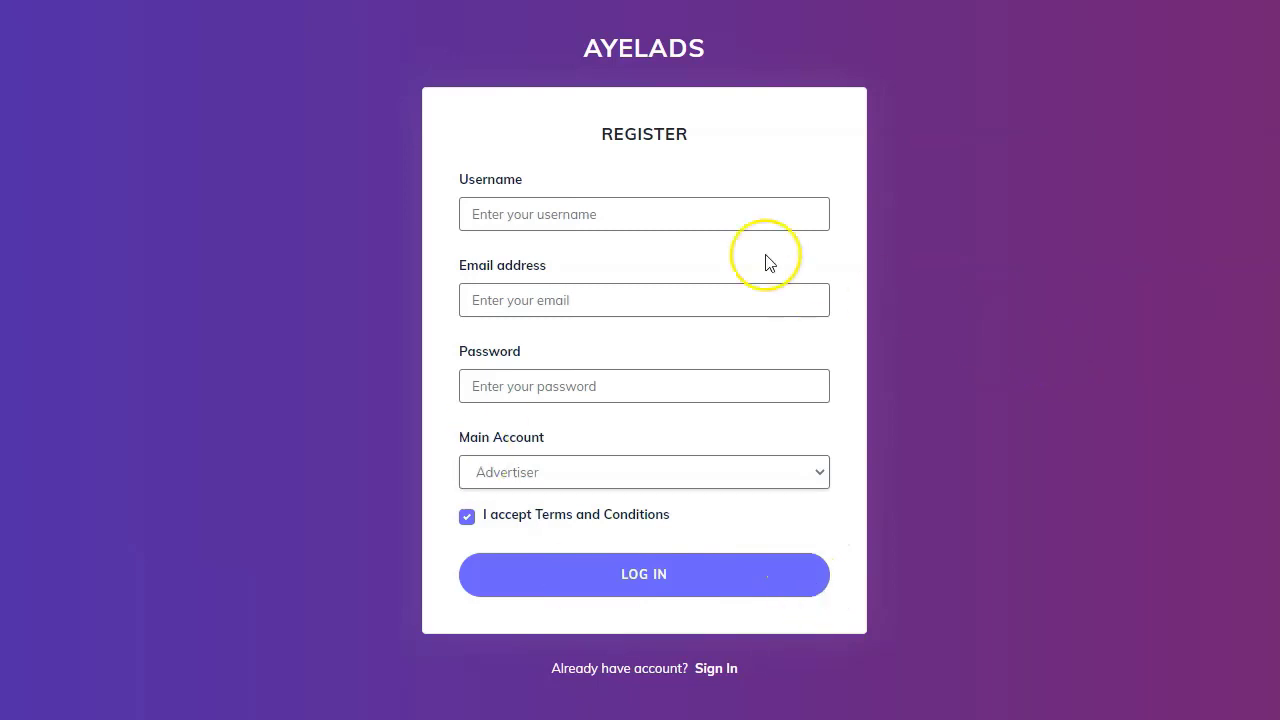
left_click(731, 217)
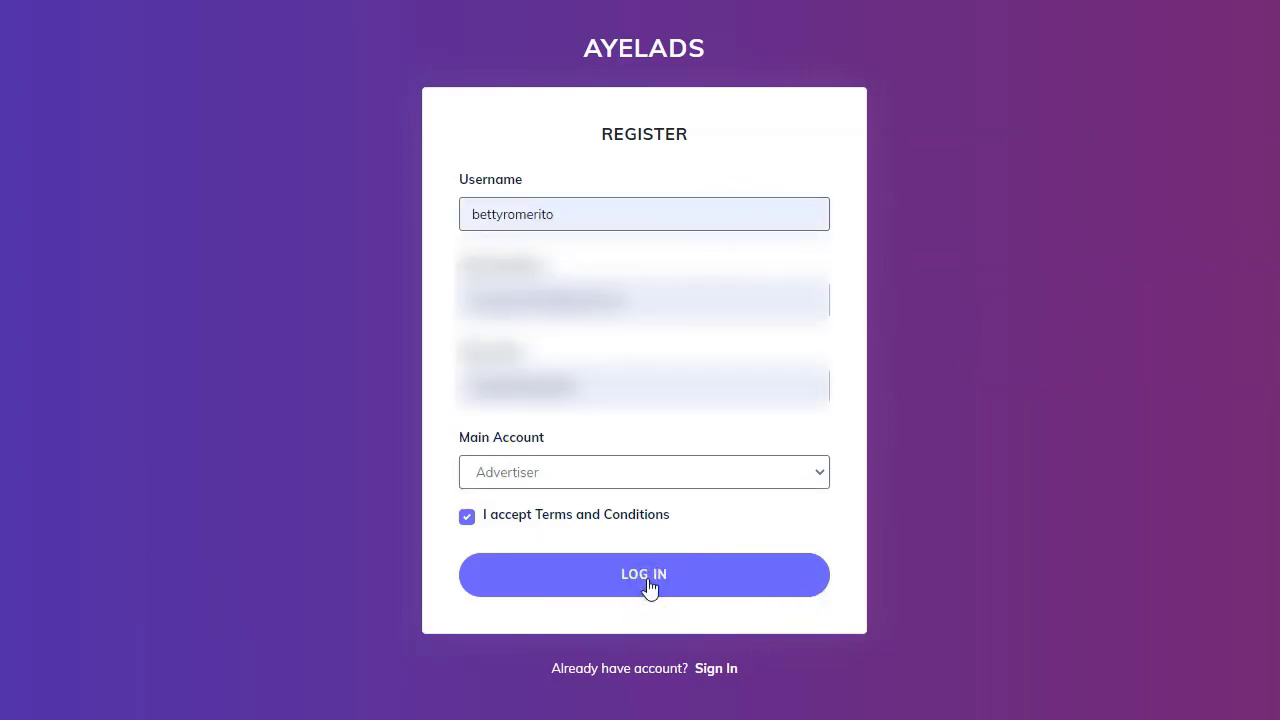
left_click(648, 578)
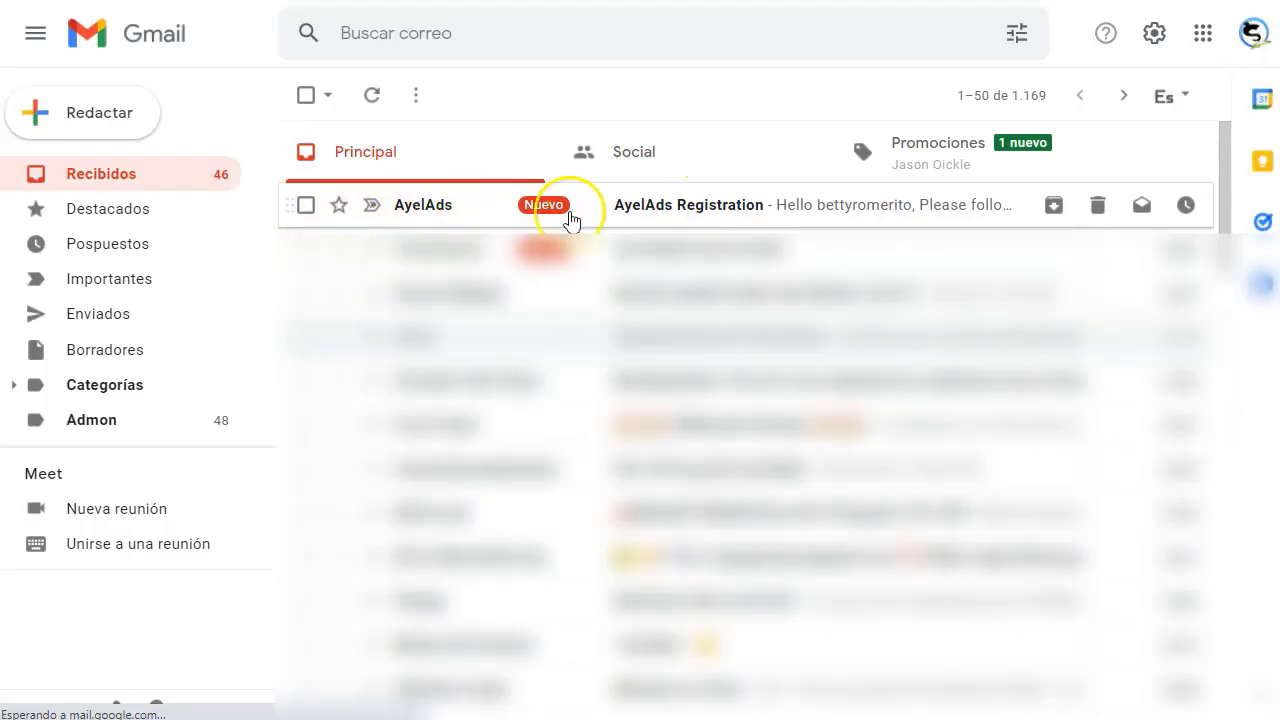
Step: Switch to Gmail, confirm the account from the AyelAds Registration email, and sign in to AyelAds with the saved credentials
left_click(683, 206)
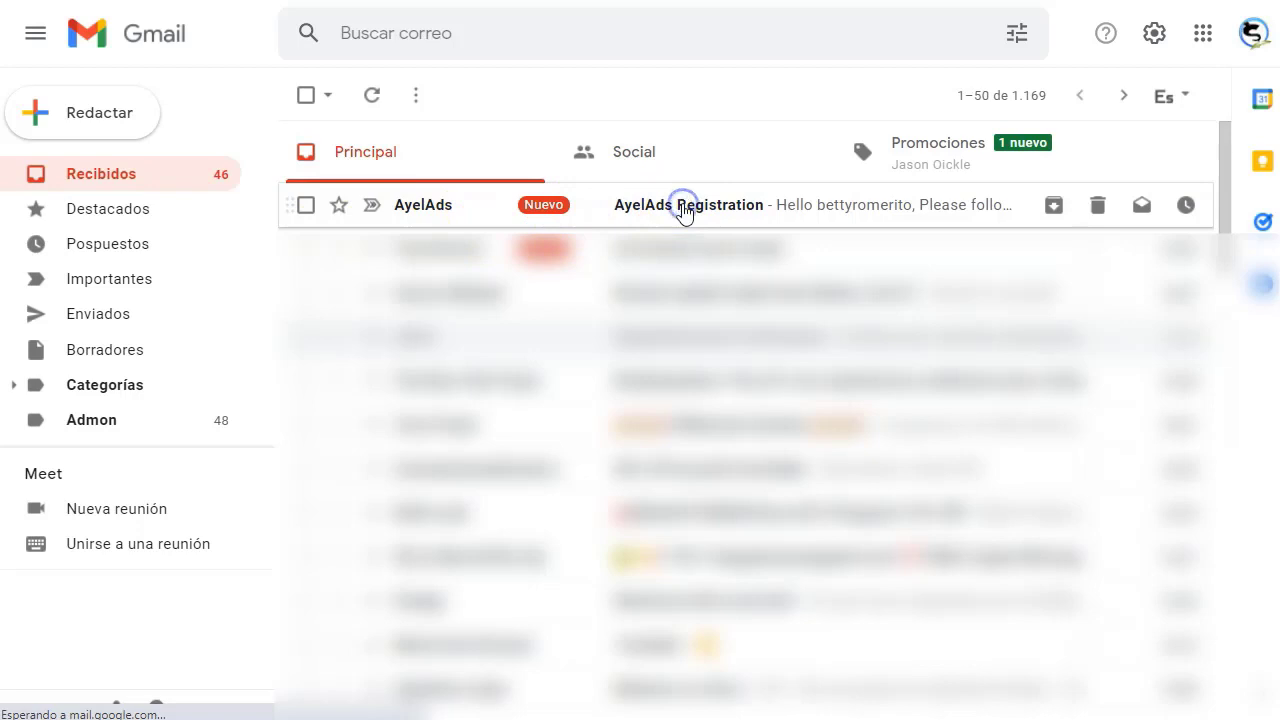
left_click(457, 357)
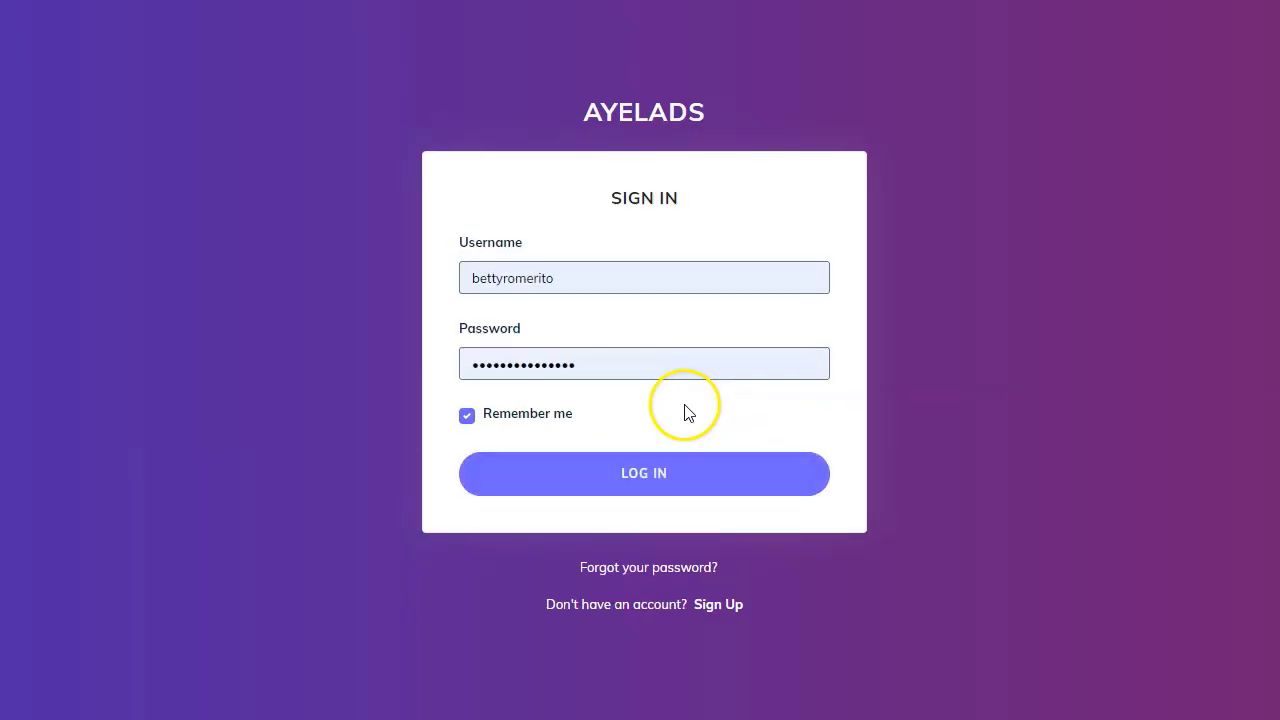
left_click(624, 468)
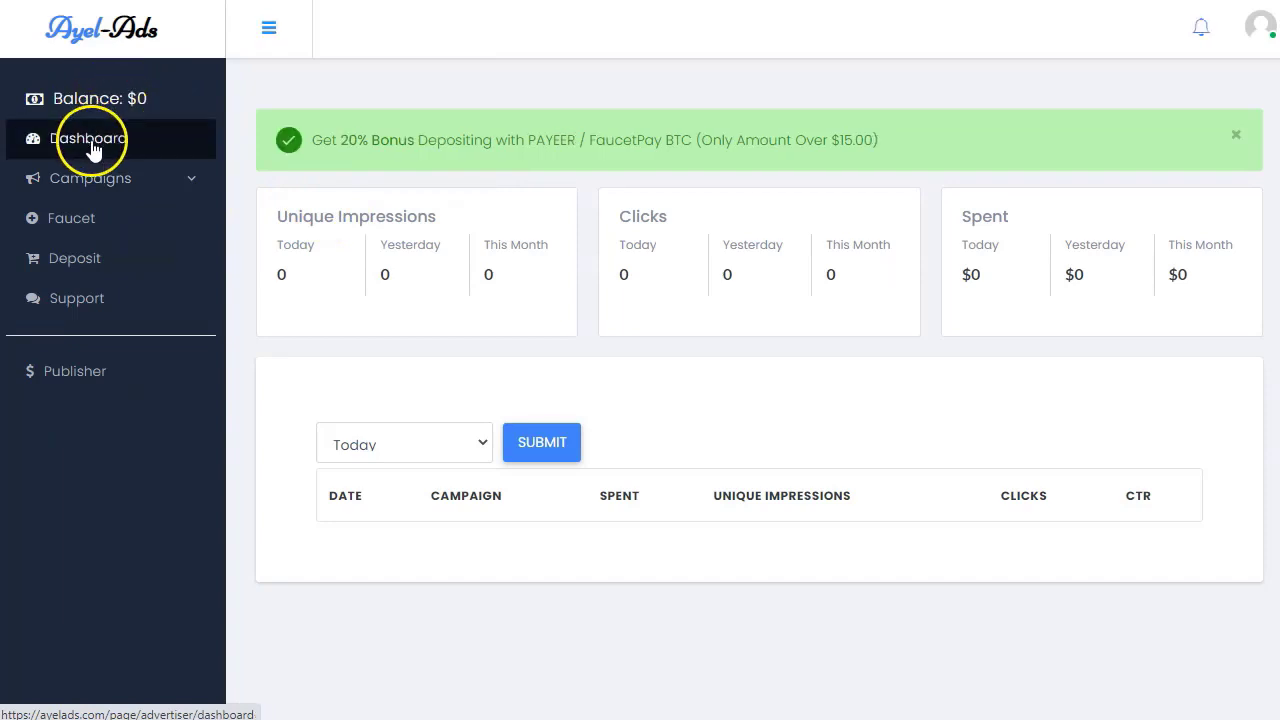
Step: Start a new advertising campaign in AyelAds and choose CPC as the campaign type, leaving the campaign name blank
left_click(193, 186)
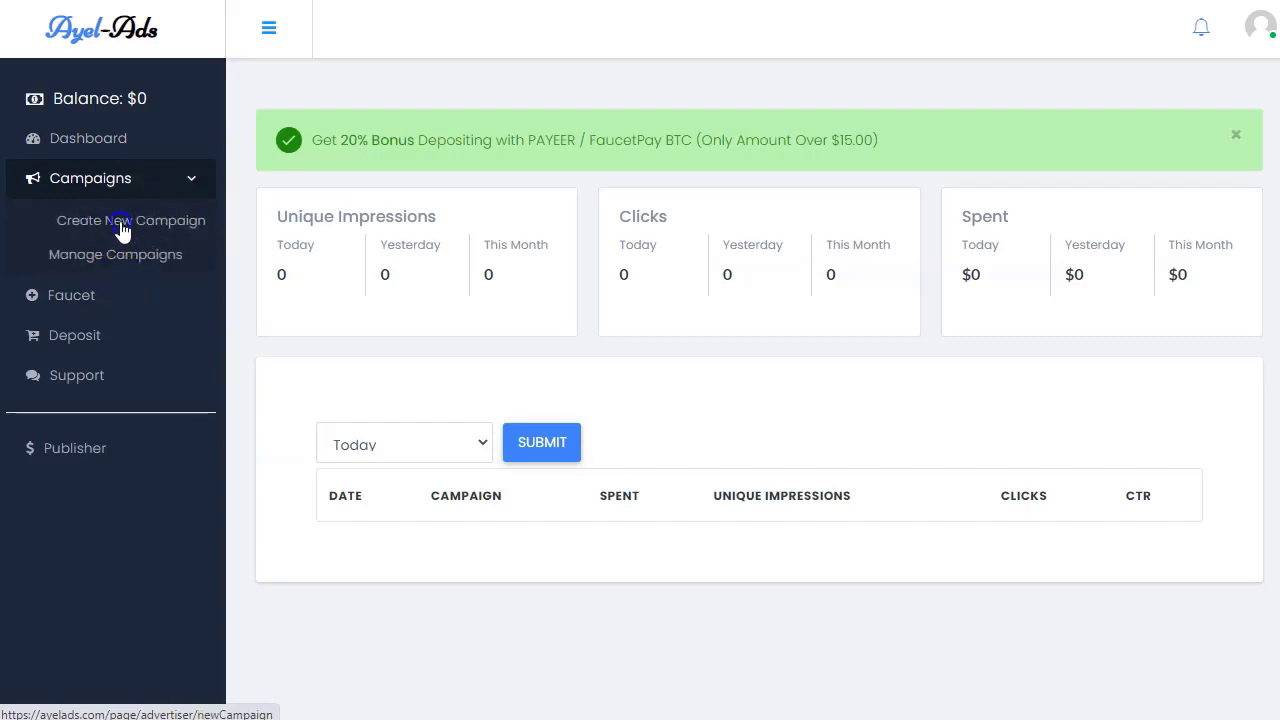
left_click(437, 237)
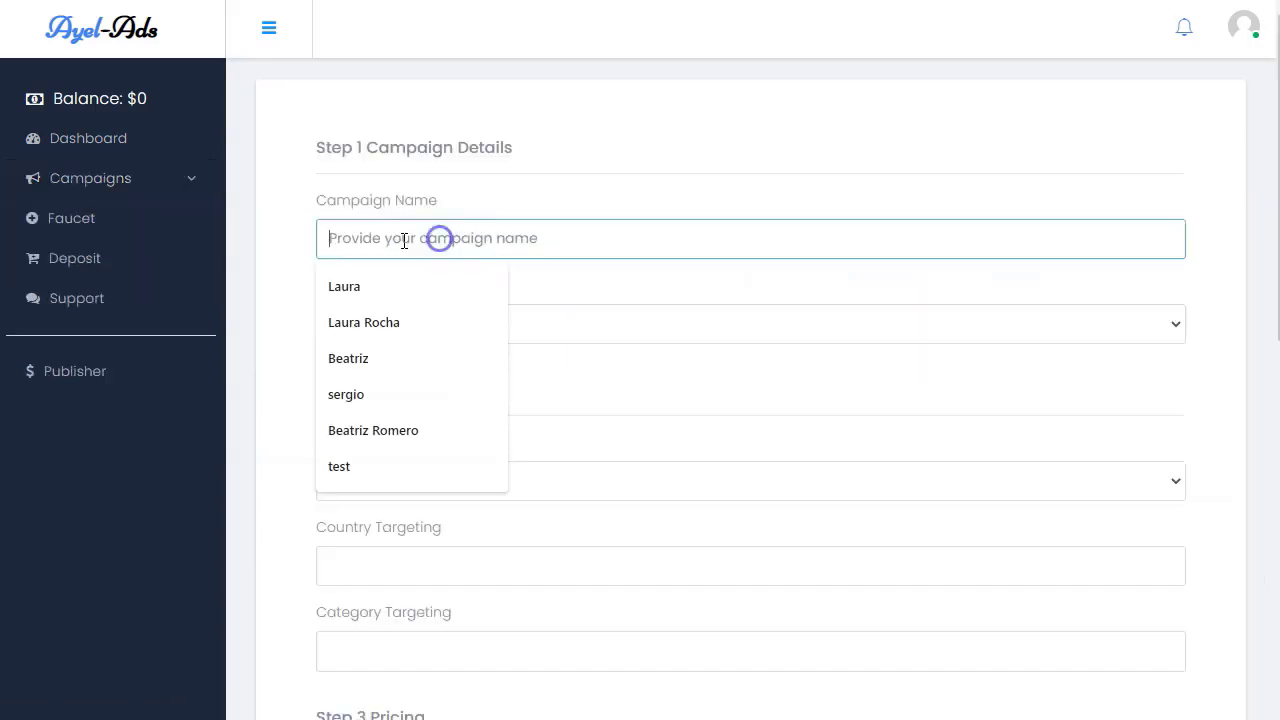
left_click(557, 285)
scroll(577, 305, "down", 1)
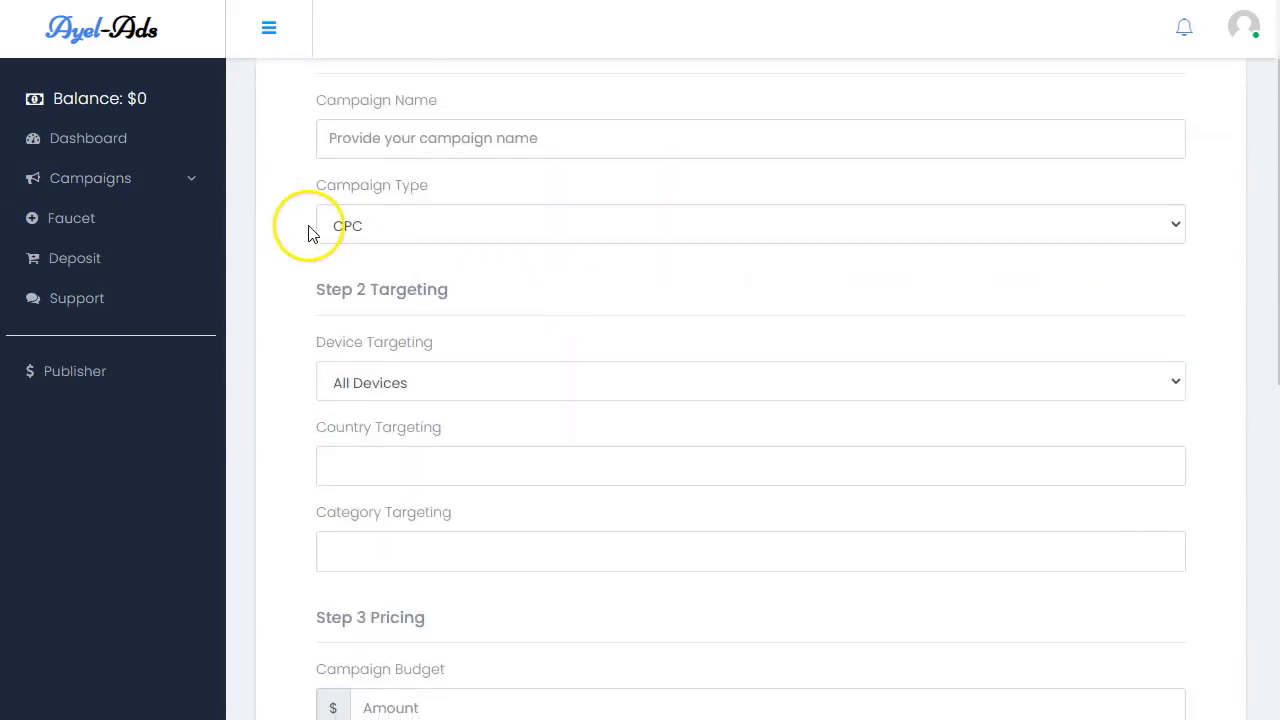
left_click(466, 228)
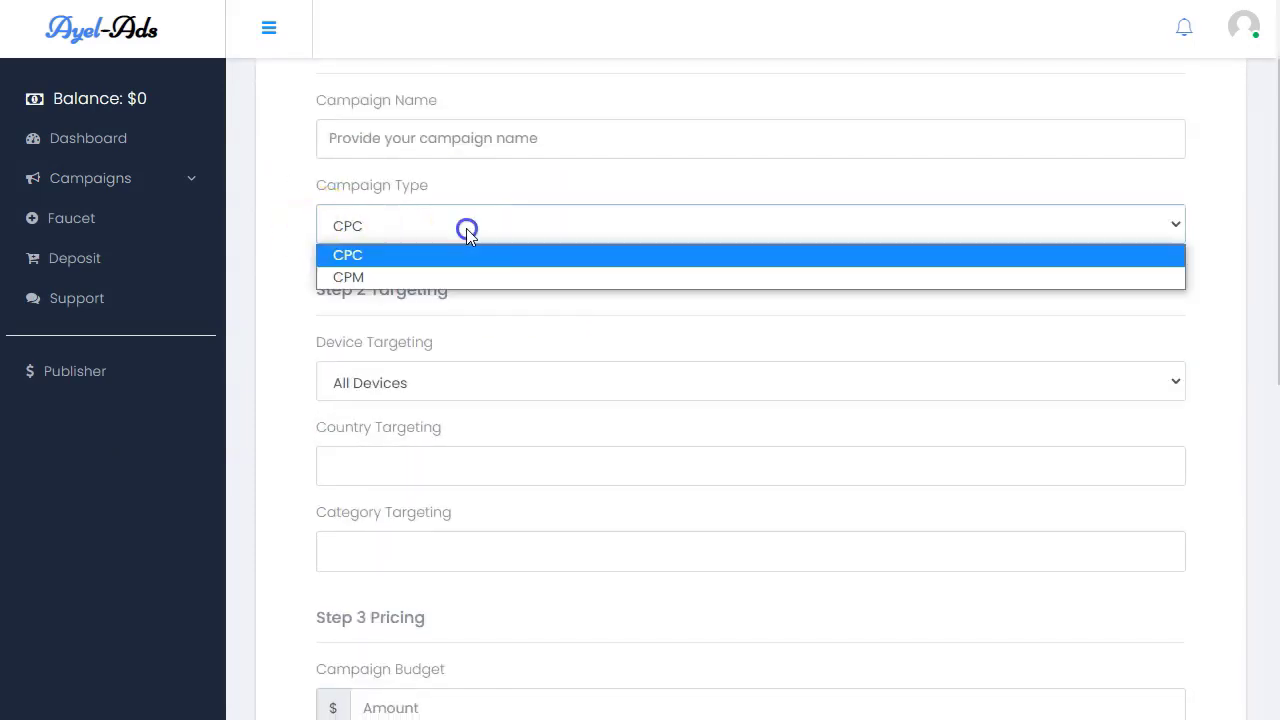
left_click(376, 255)
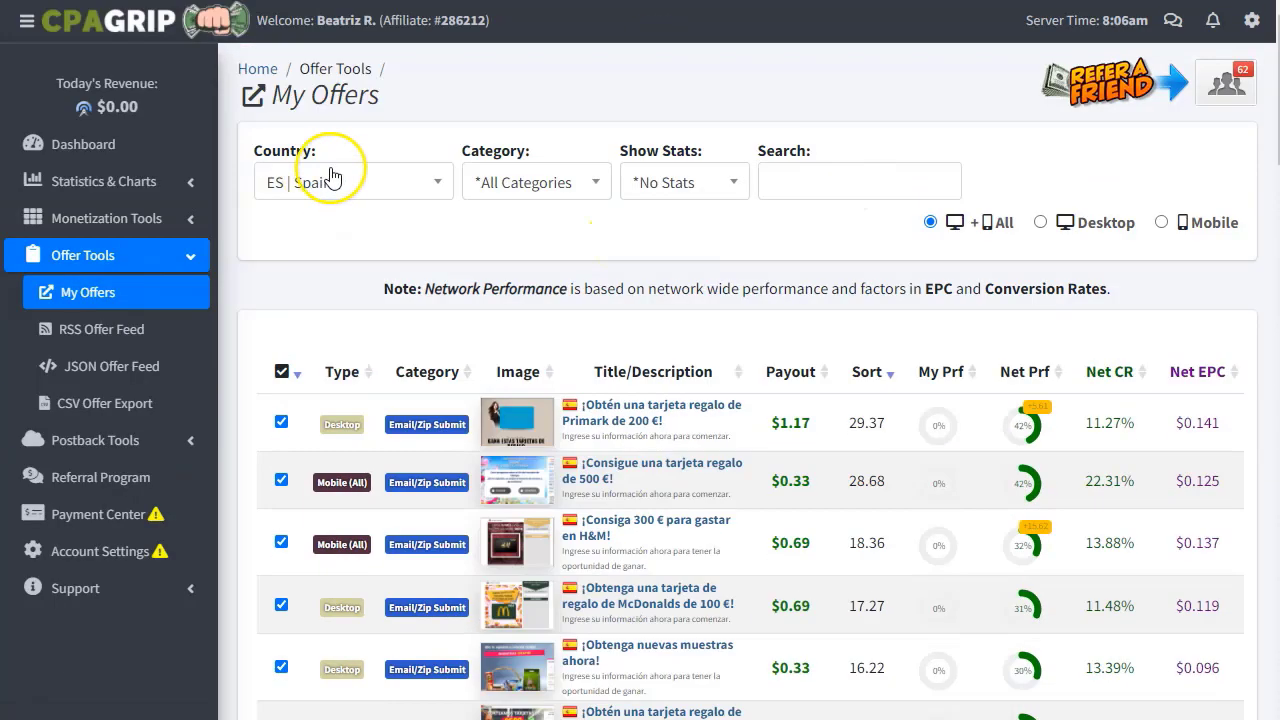
Step: Switch to CPAGrip's My Offers, search for "bitcoin" and set the country filter to All Countries
left_click(878, 185)
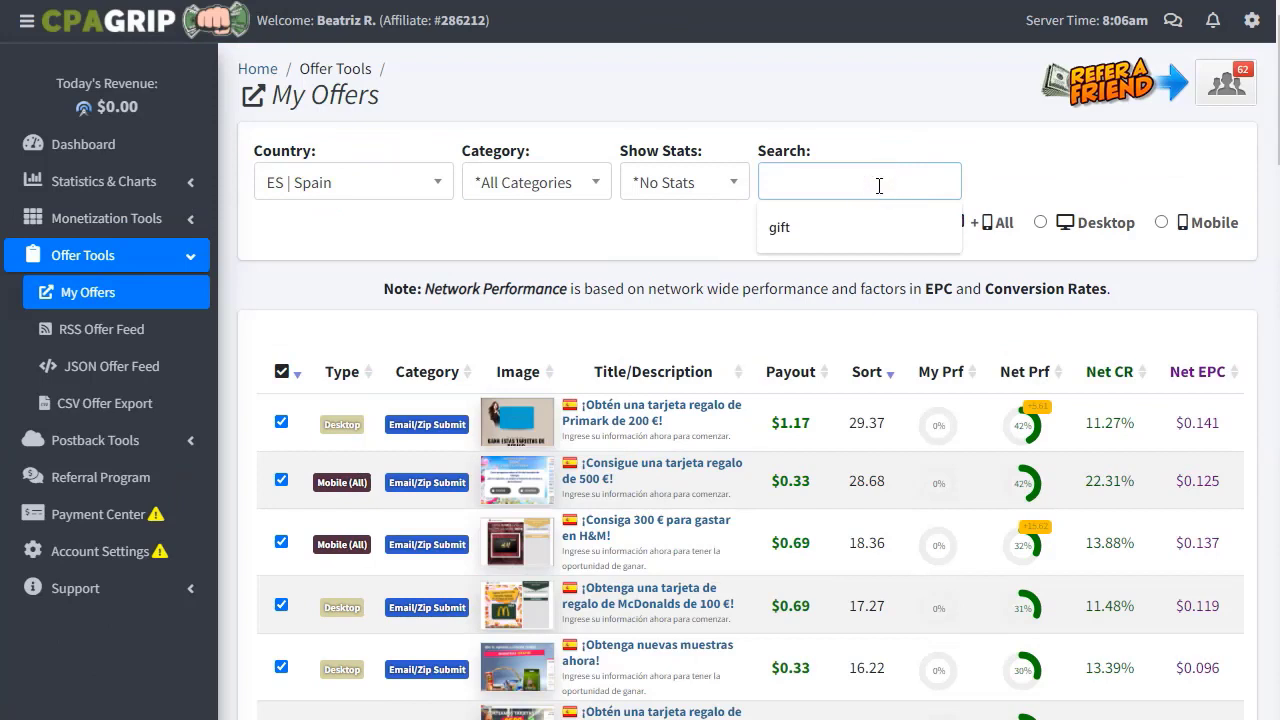
type("bitcoin")
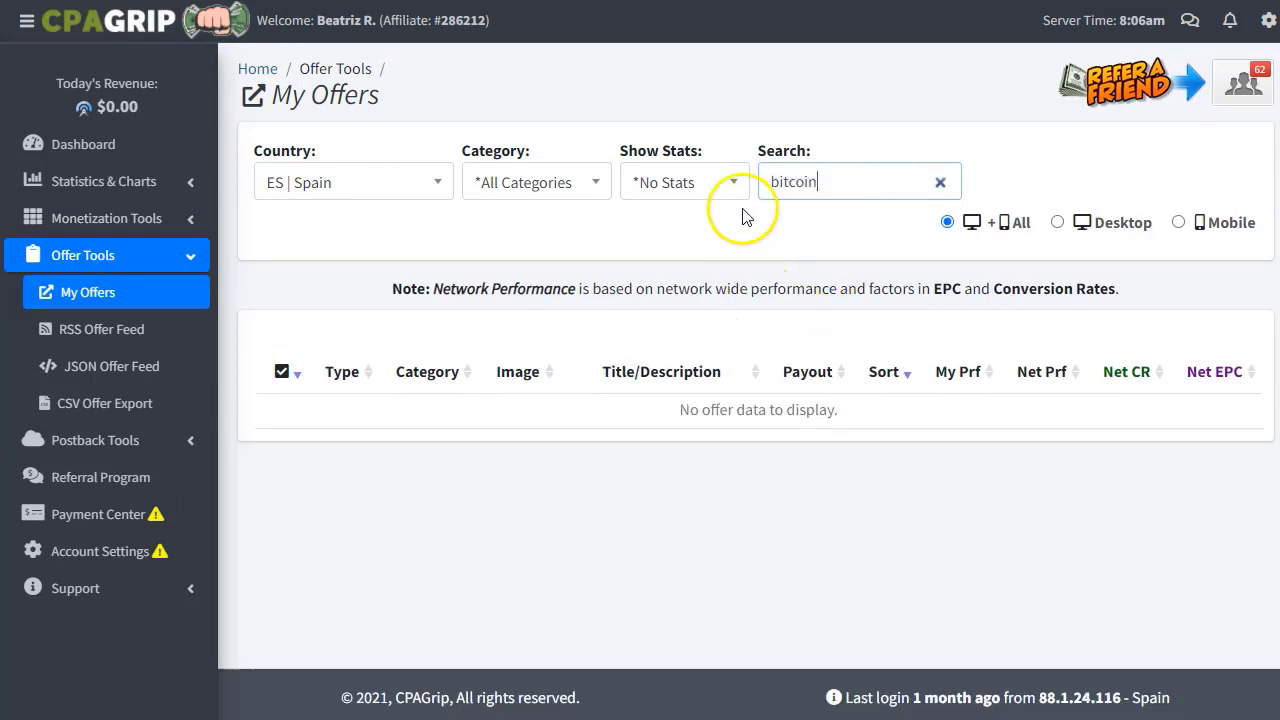
left_click(420, 180)
left_click(335, 272)
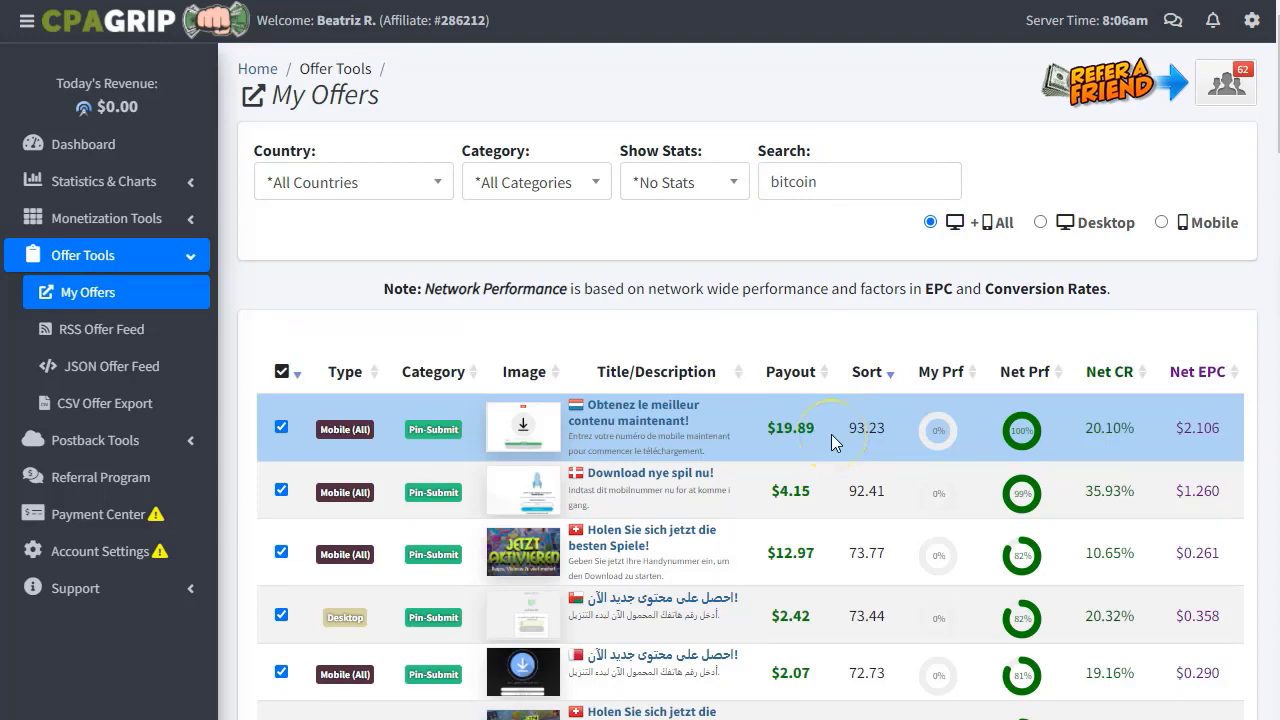
Step: Examine the offer list across all countries, comparing device types, categories, payouts and network performance
scroll(831, 434, "down", 1)
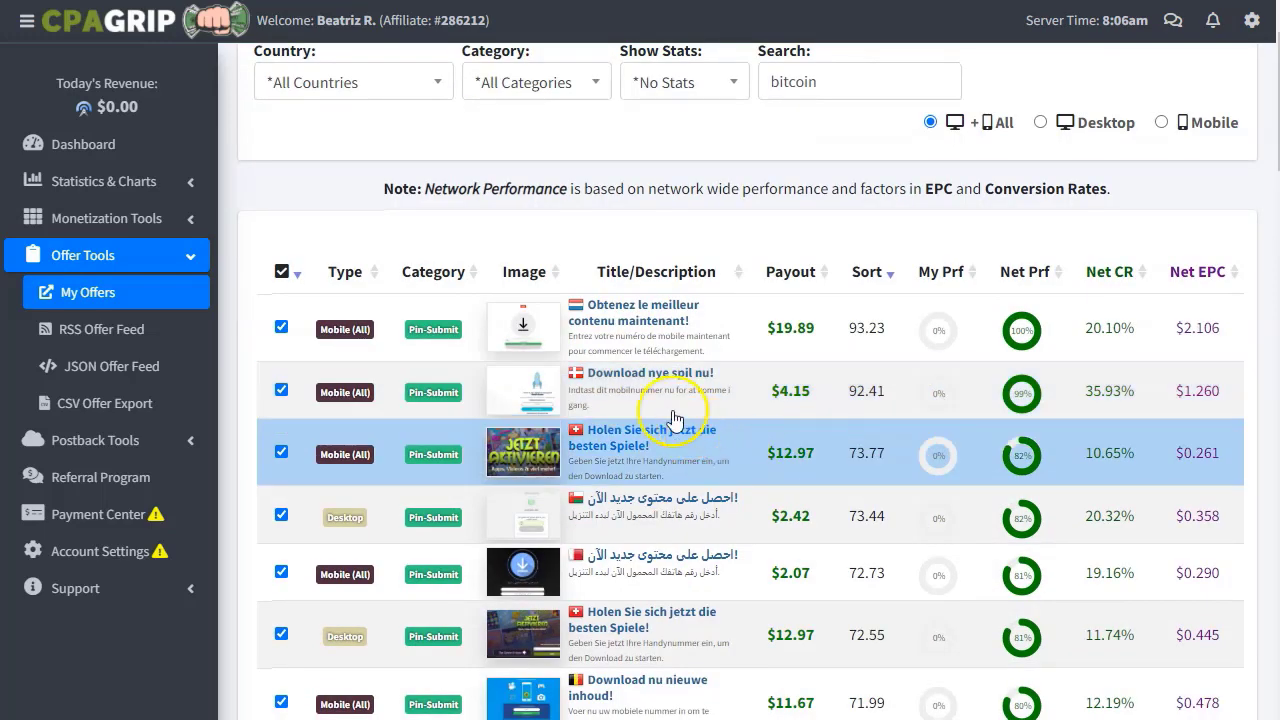
scroll(906, 451, "down", 1)
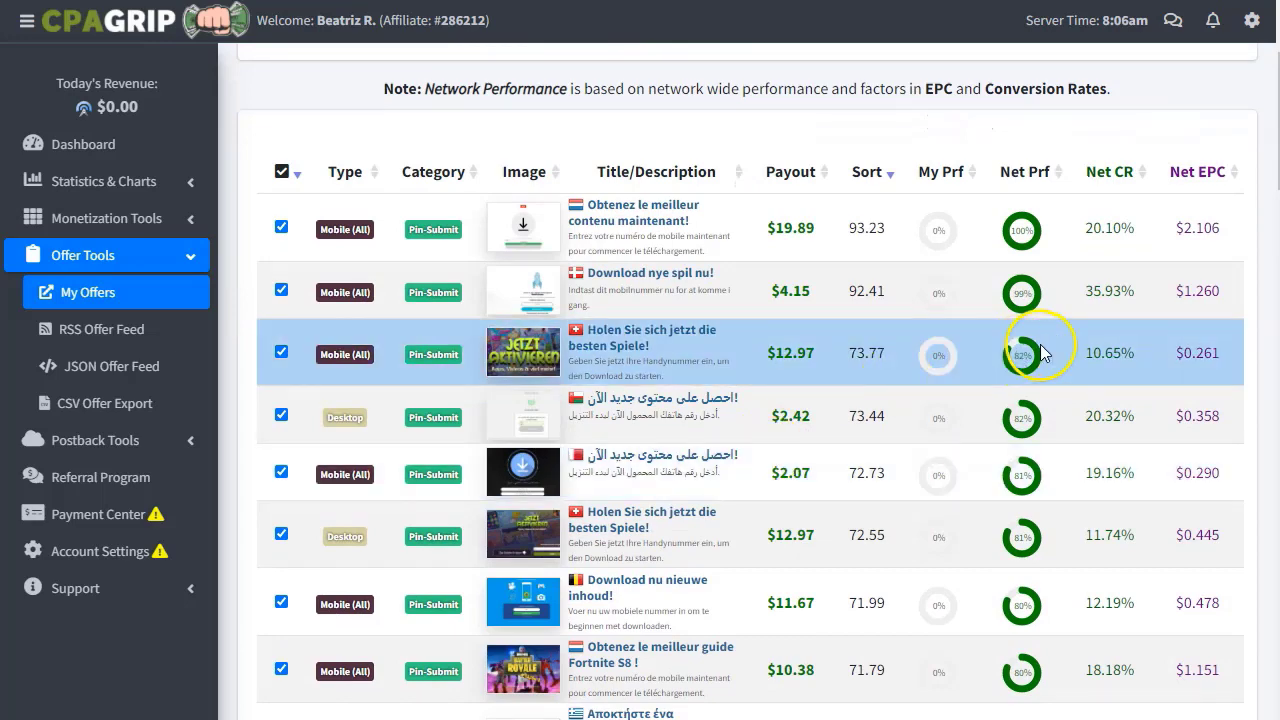
scroll(943, 337, "up", 2)
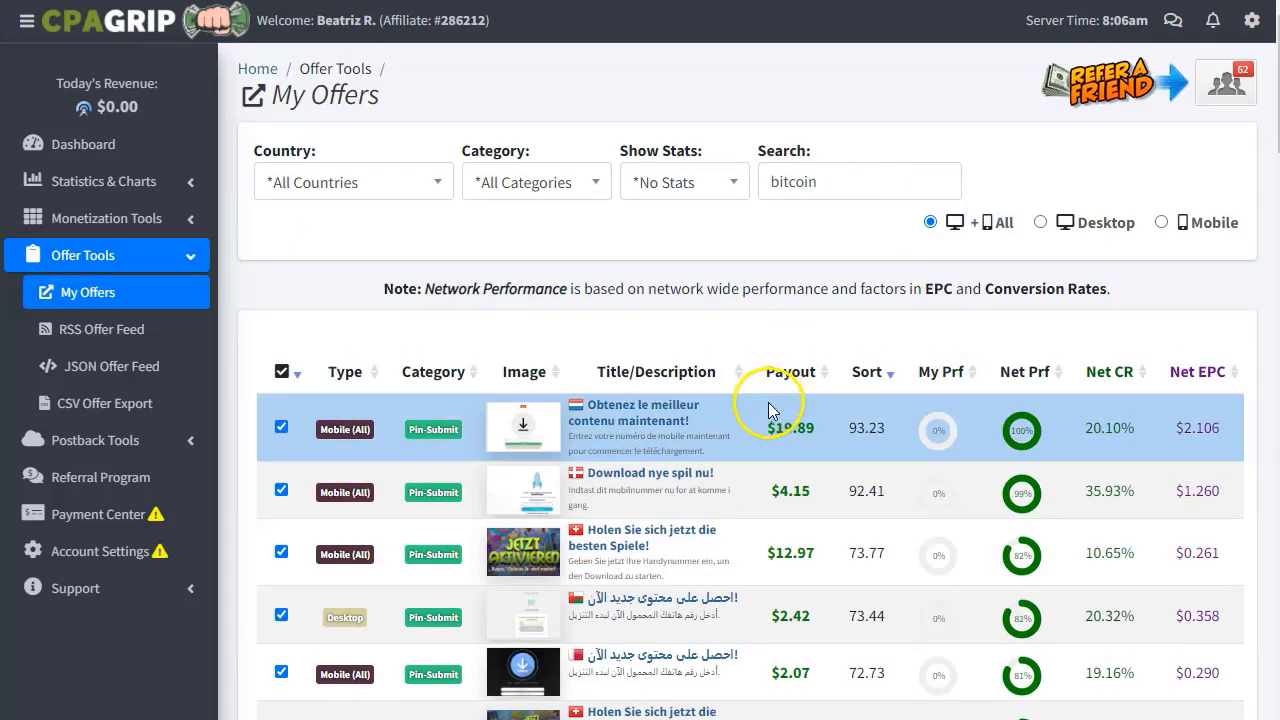
scroll(831, 429, "down", 1)
scroll(777, 451, "down", 1)
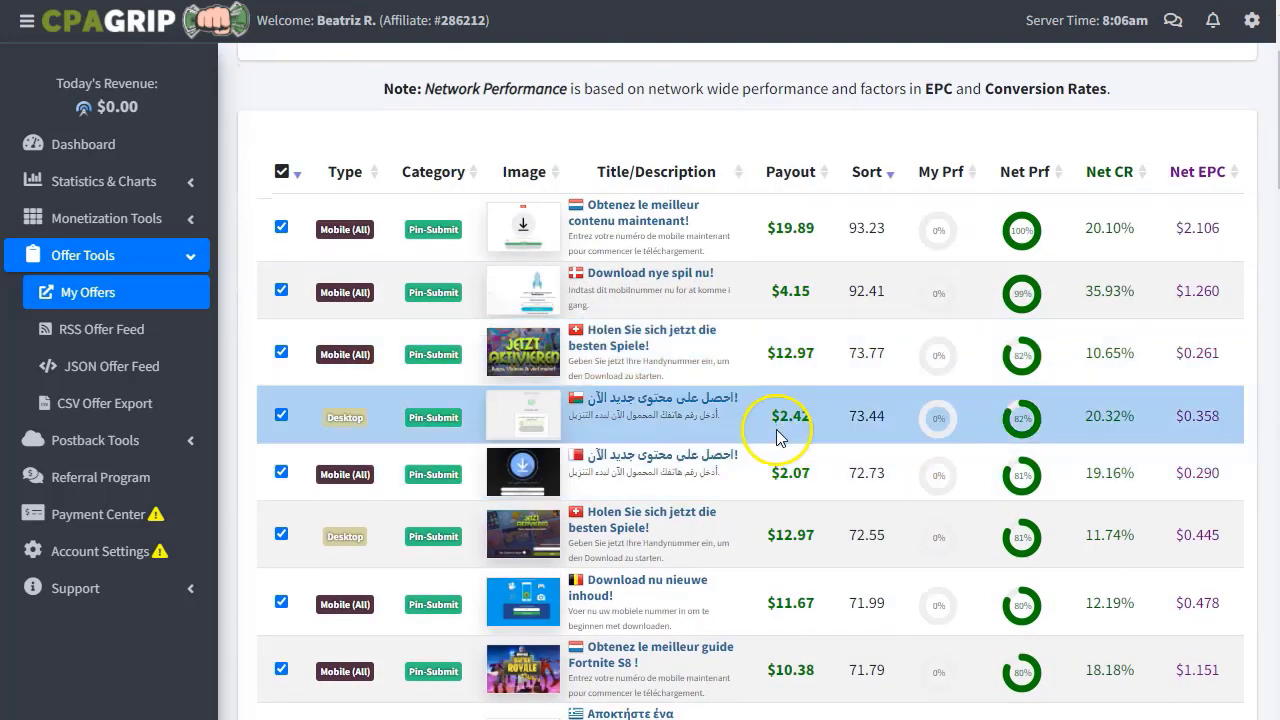
scroll(765, 450, "down", 3)
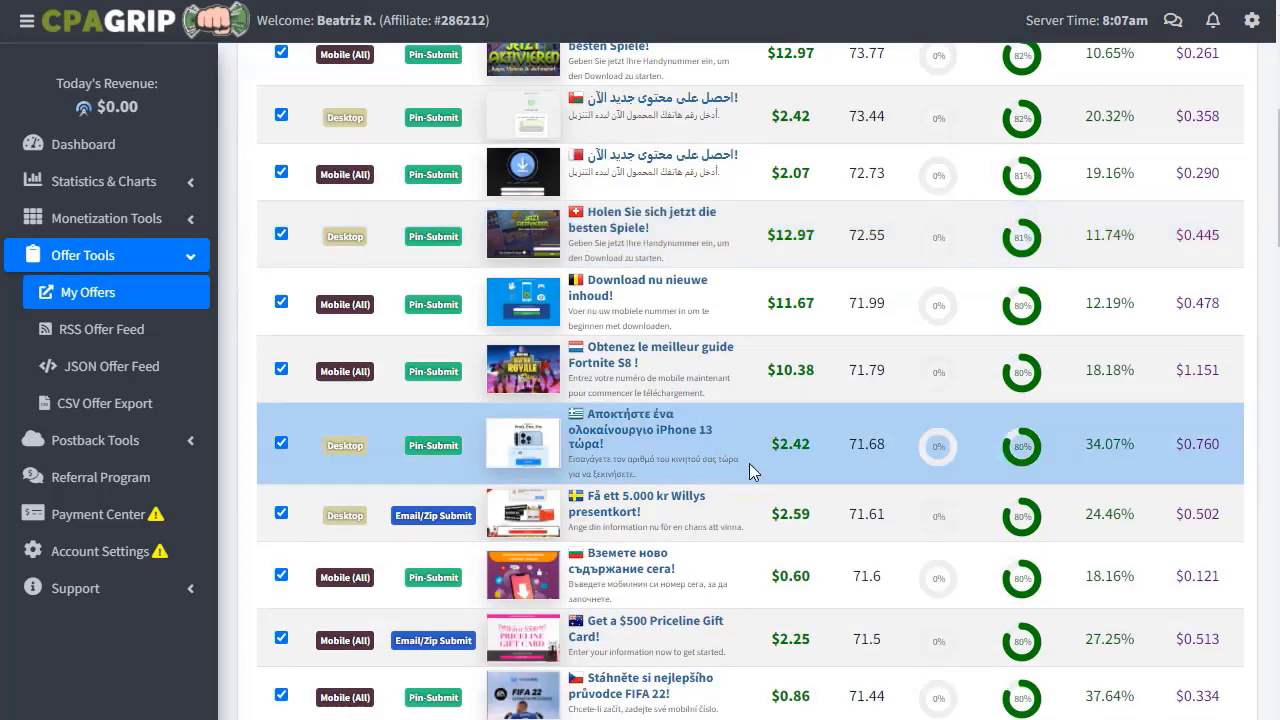
left_click(440, 452)
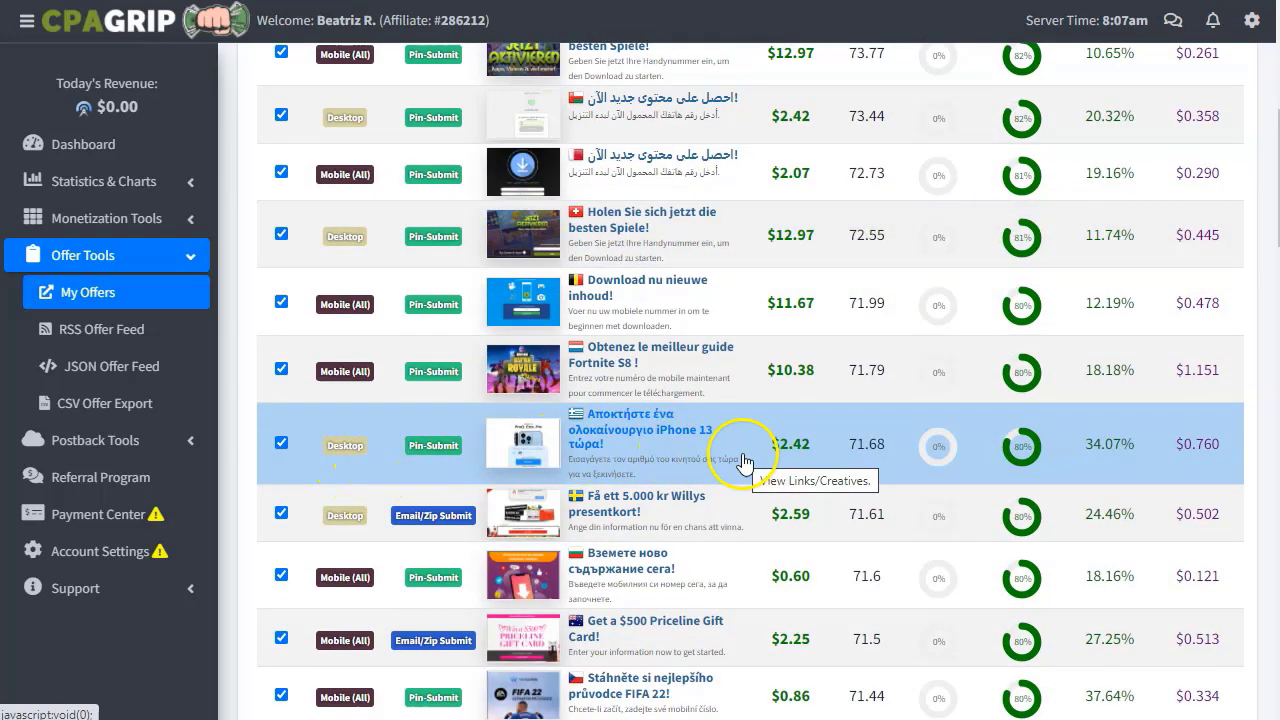
scroll(755, 432, "down", 2)
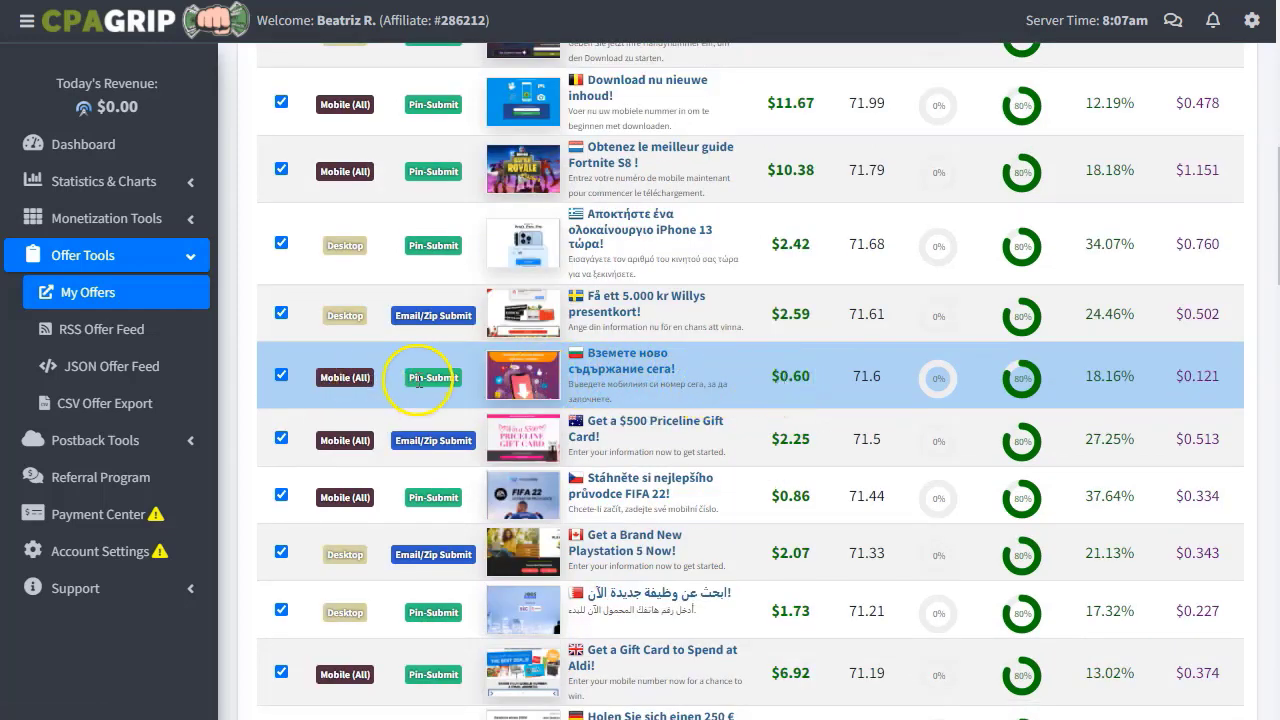
scroll(620, 468, "down", 1)
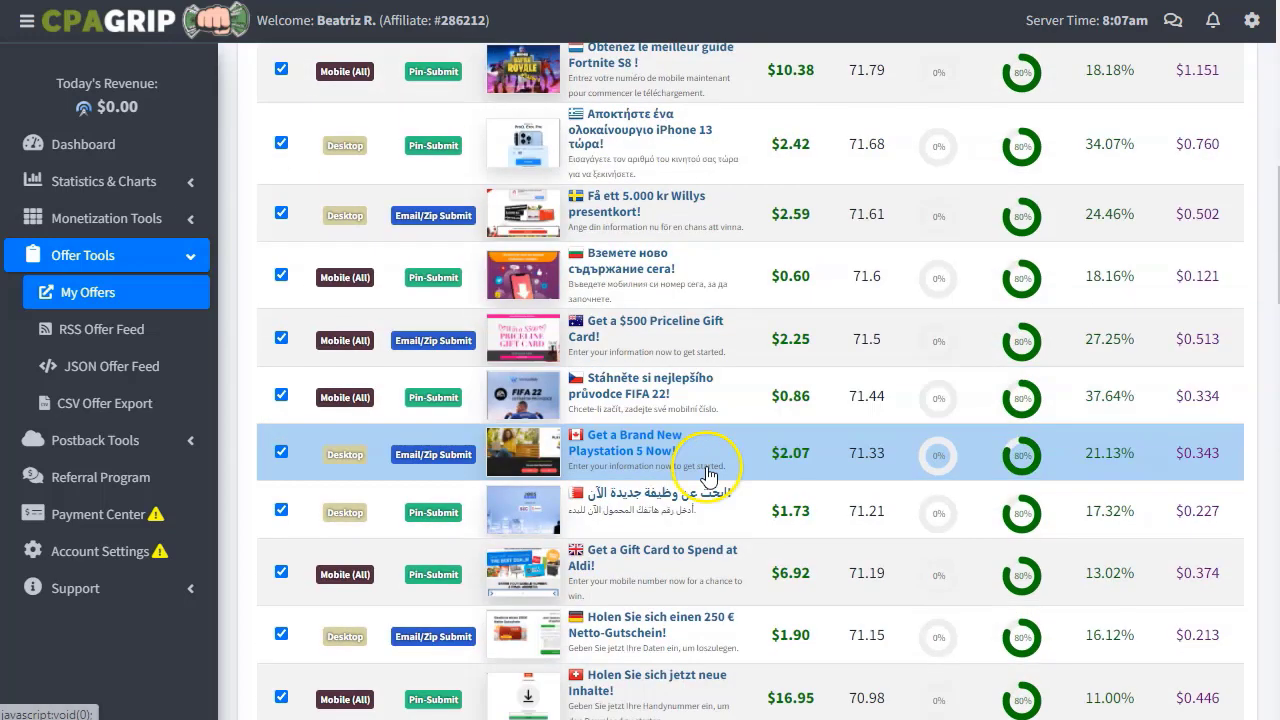
Step: Check the payouts and conversion figures of the offers further down the CPAGrip list
scroll(820, 443, "down", 5)
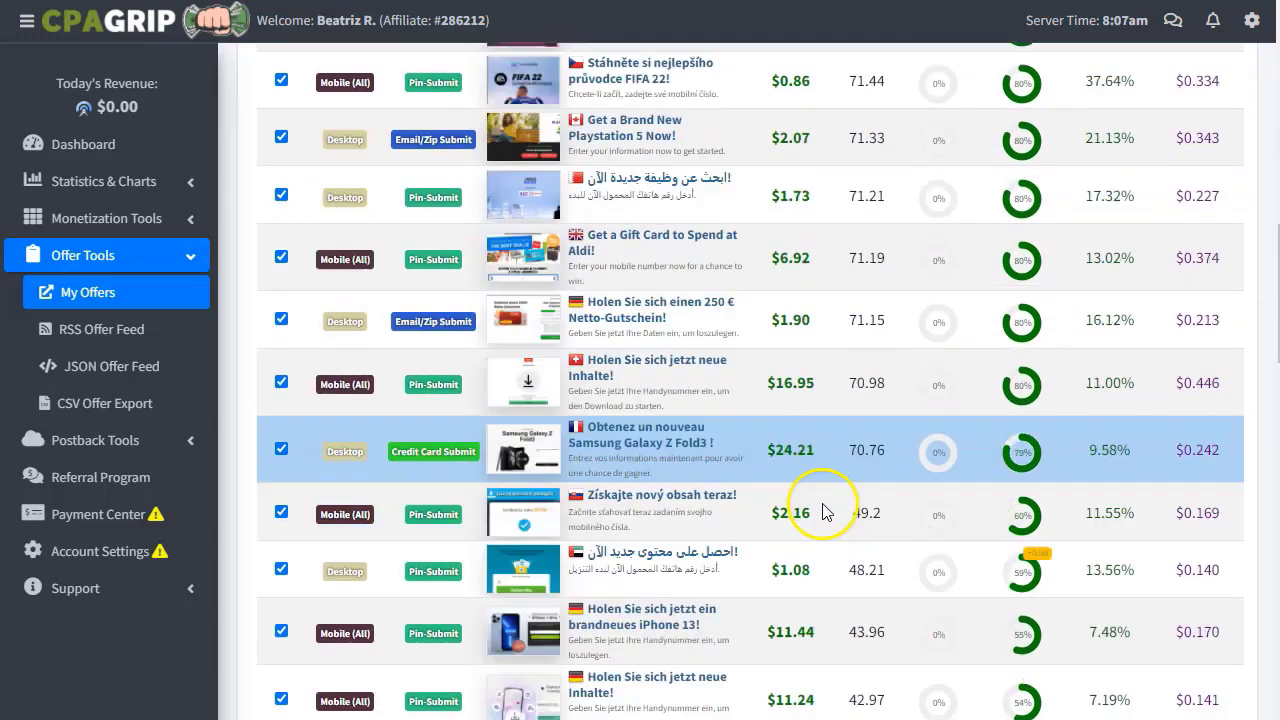
scroll(822, 510, "down", 2)
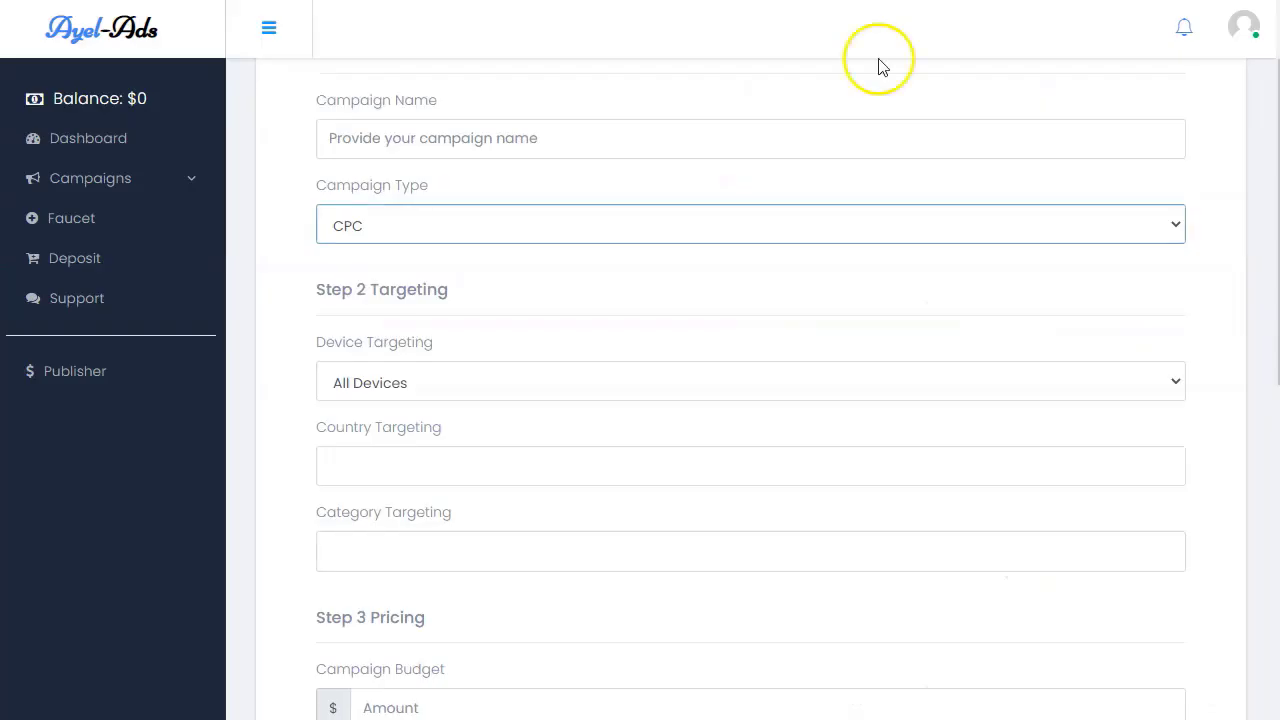
Step: Switch back to the AyelAds campaign form and set Device Targeting to Android
scroll(571, 366, "down", 1)
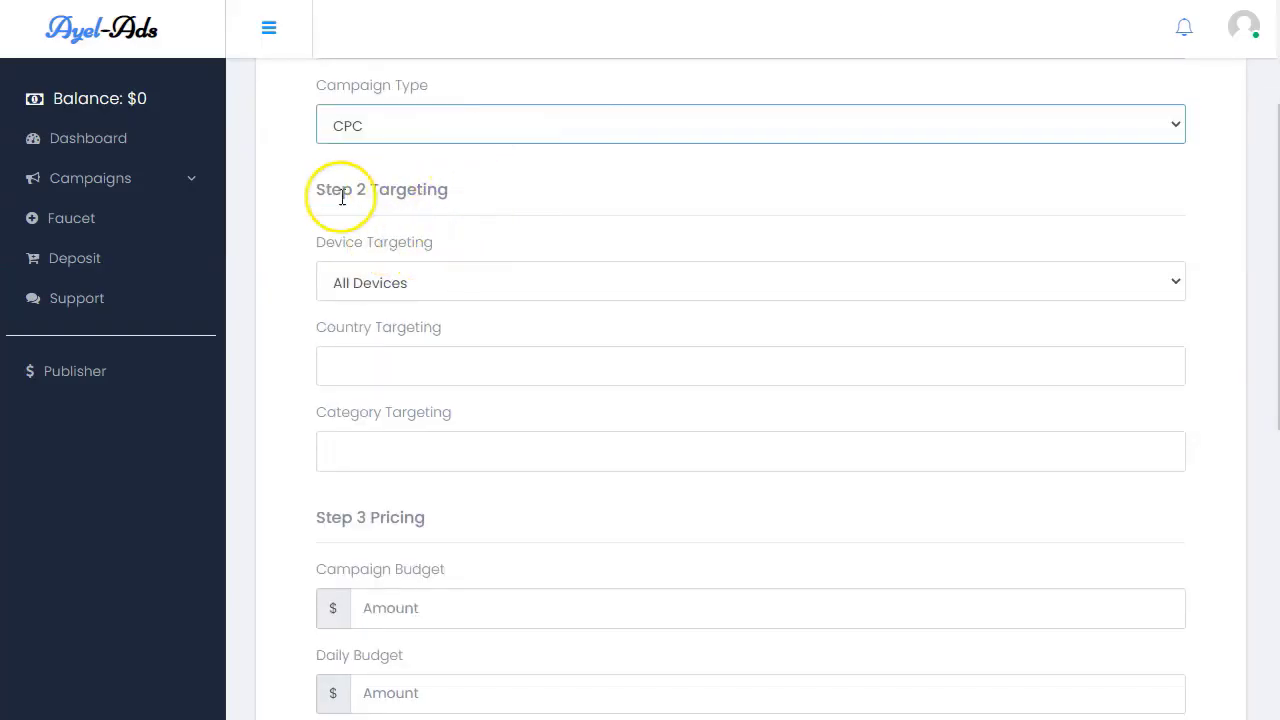
left_click(533, 286)
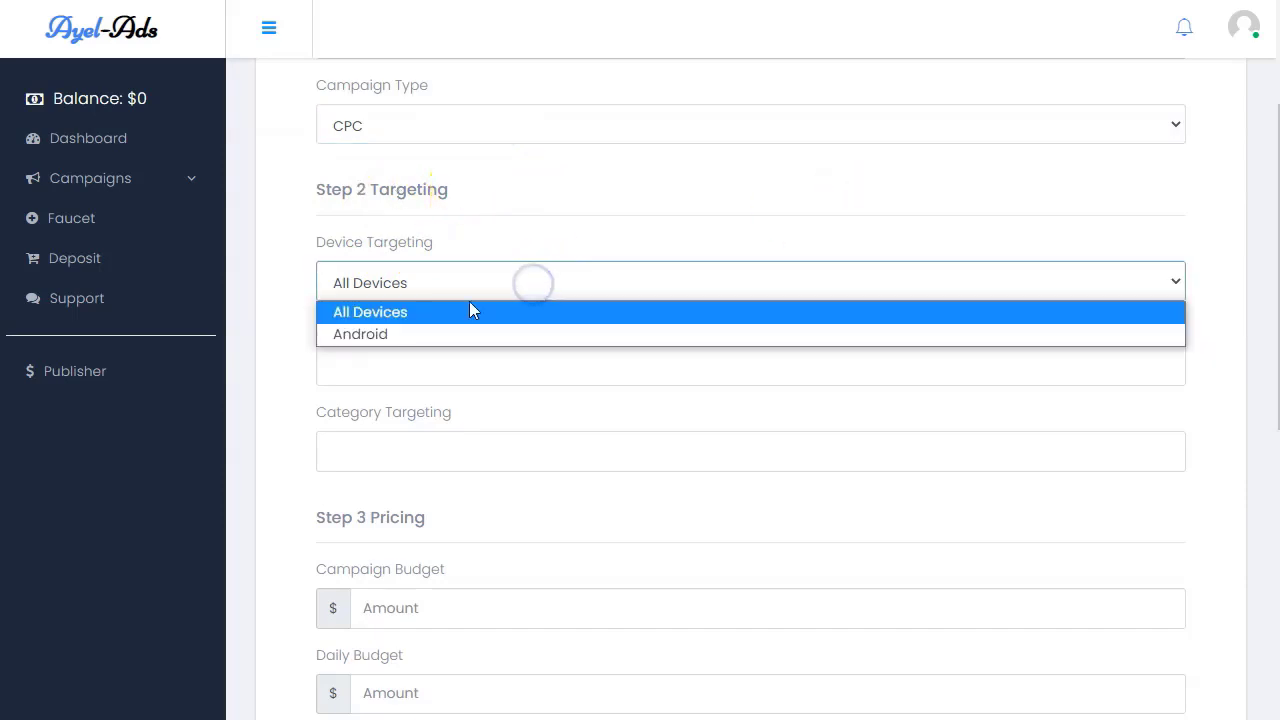
left_click(419, 335)
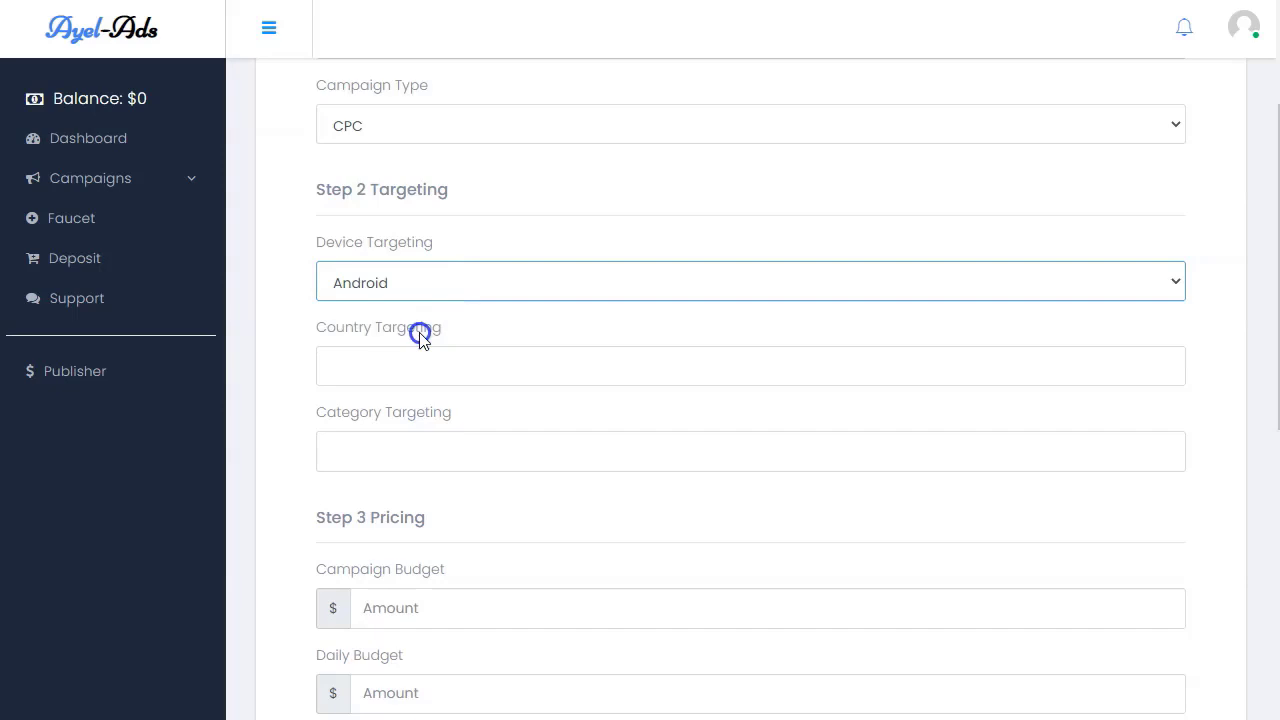
Step: Look through the available Country Targeting and Category Targeting options without selecting any
left_click(460, 379)
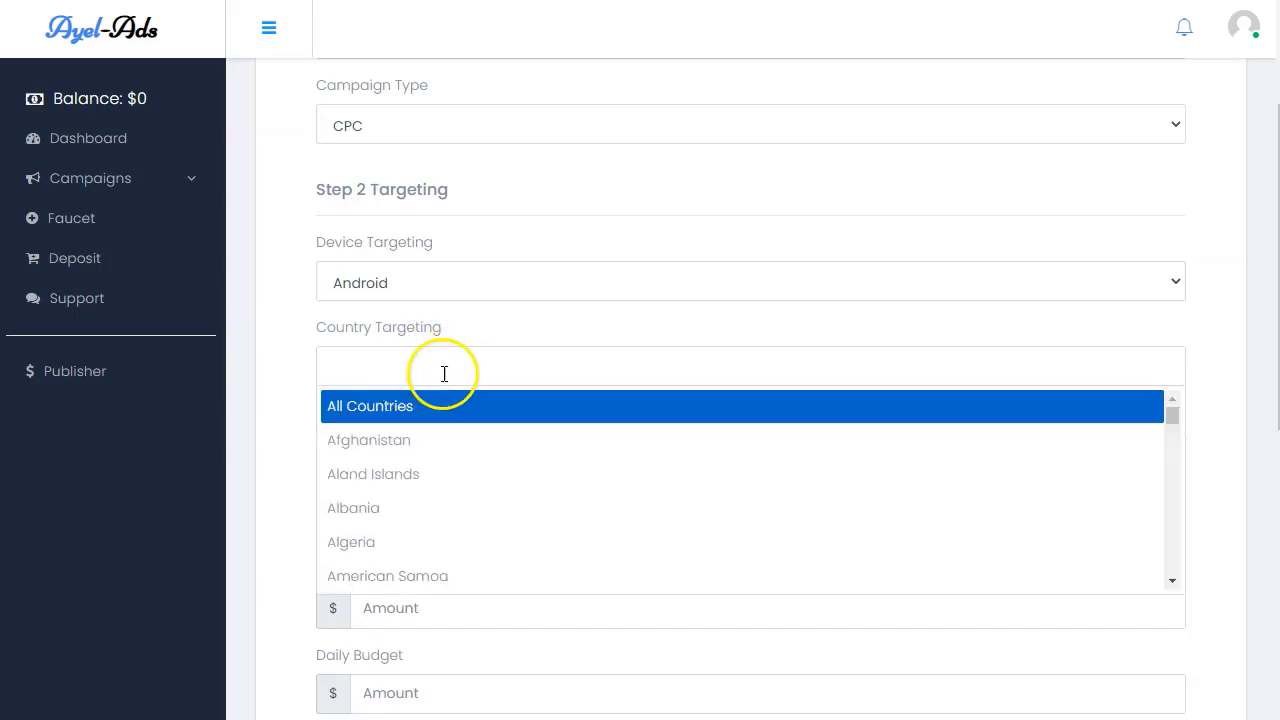
scroll(500, 370, "down", 2)
scroll(480, 330, "down", 3)
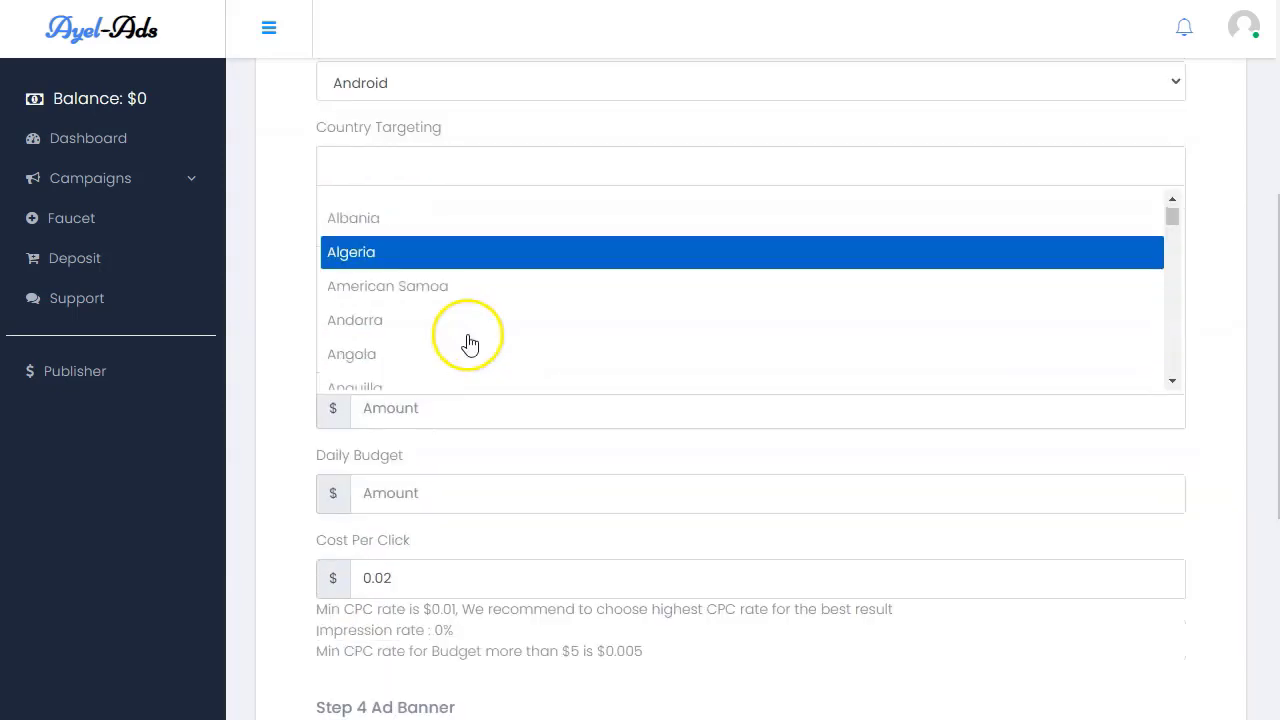
scroll(489, 297, "up", 1)
left_click(580, 120)
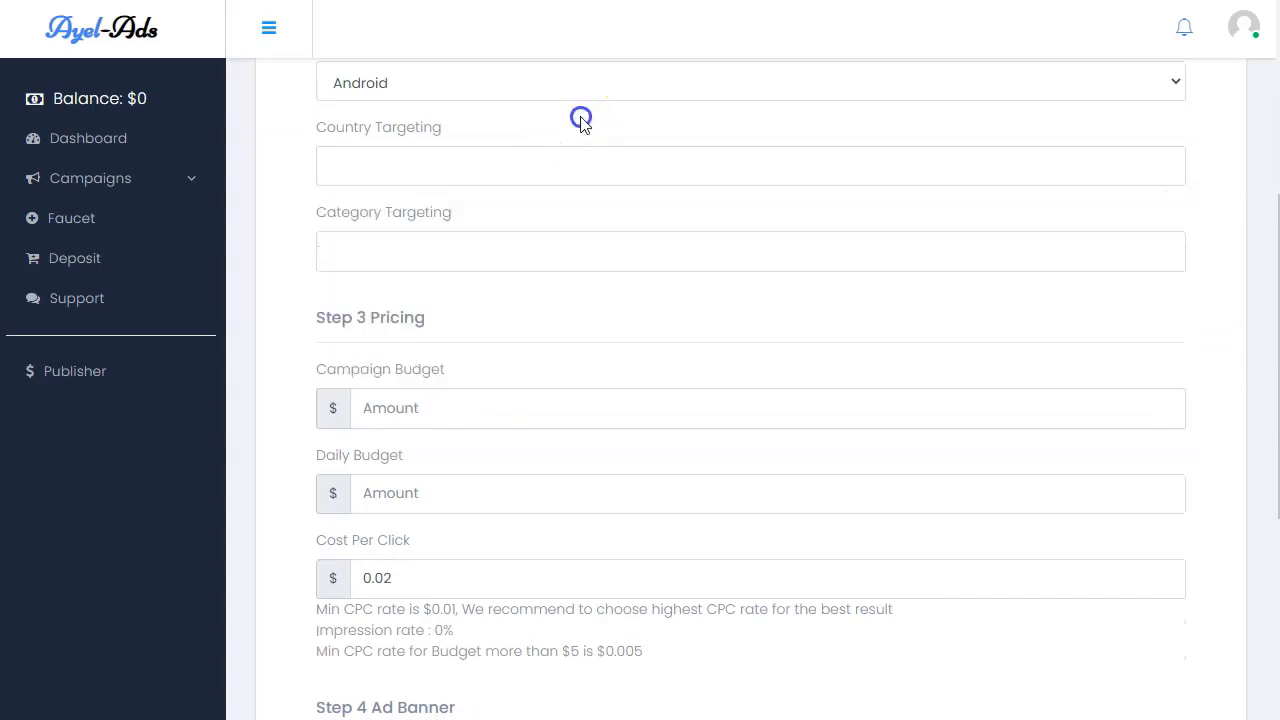
left_click(438, 251)
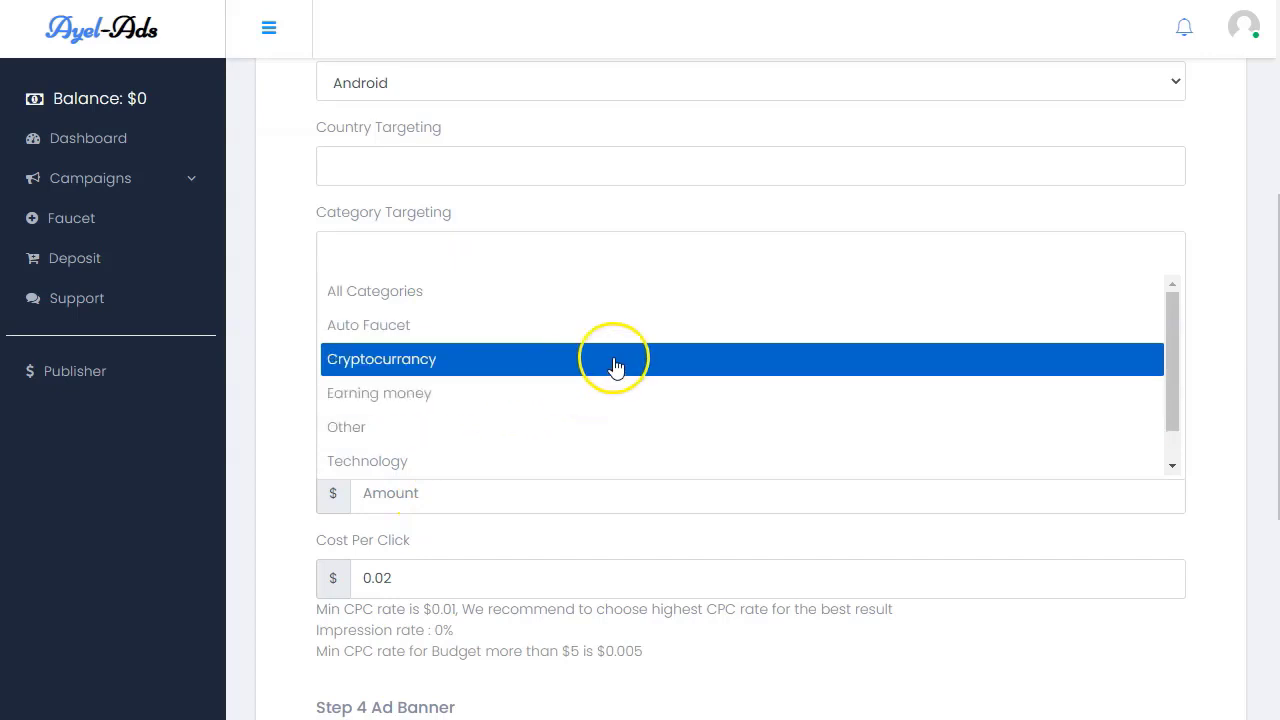
left_click(519, 215)
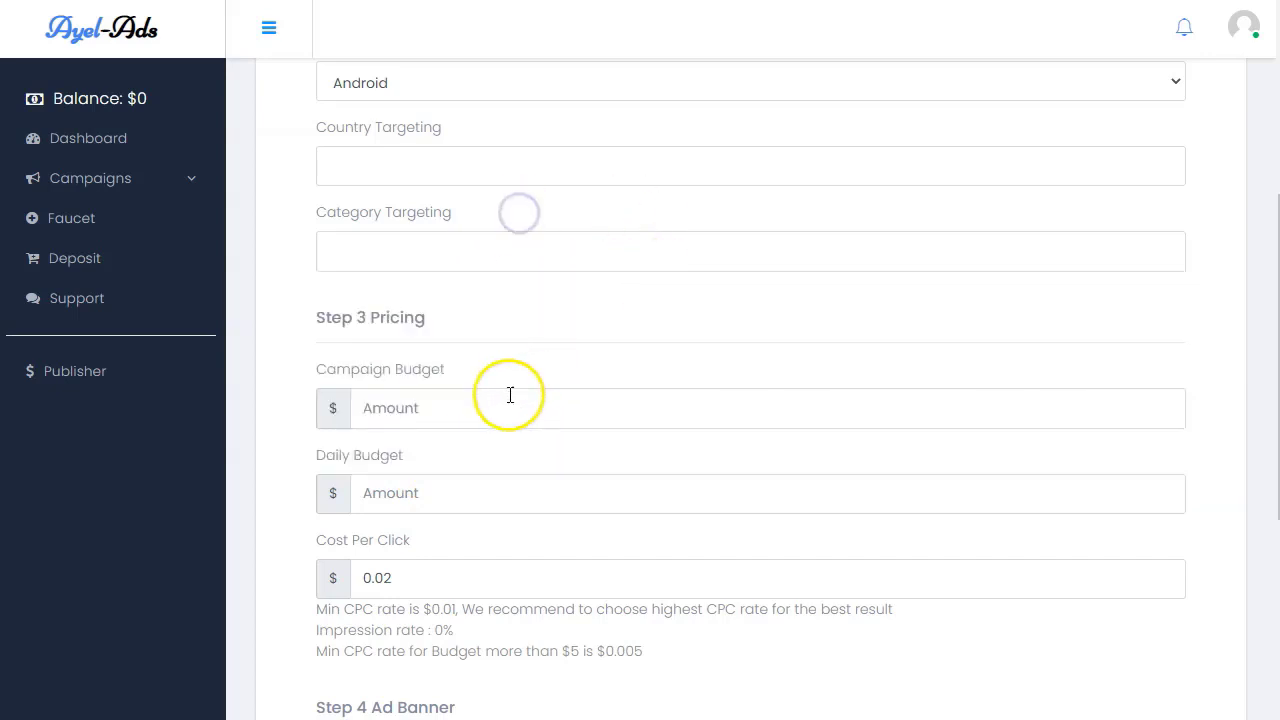
Step: Set the campaign budget to $10 and the daily budget to $1 in the pricing section
scroll(504, 407, "down", 2)
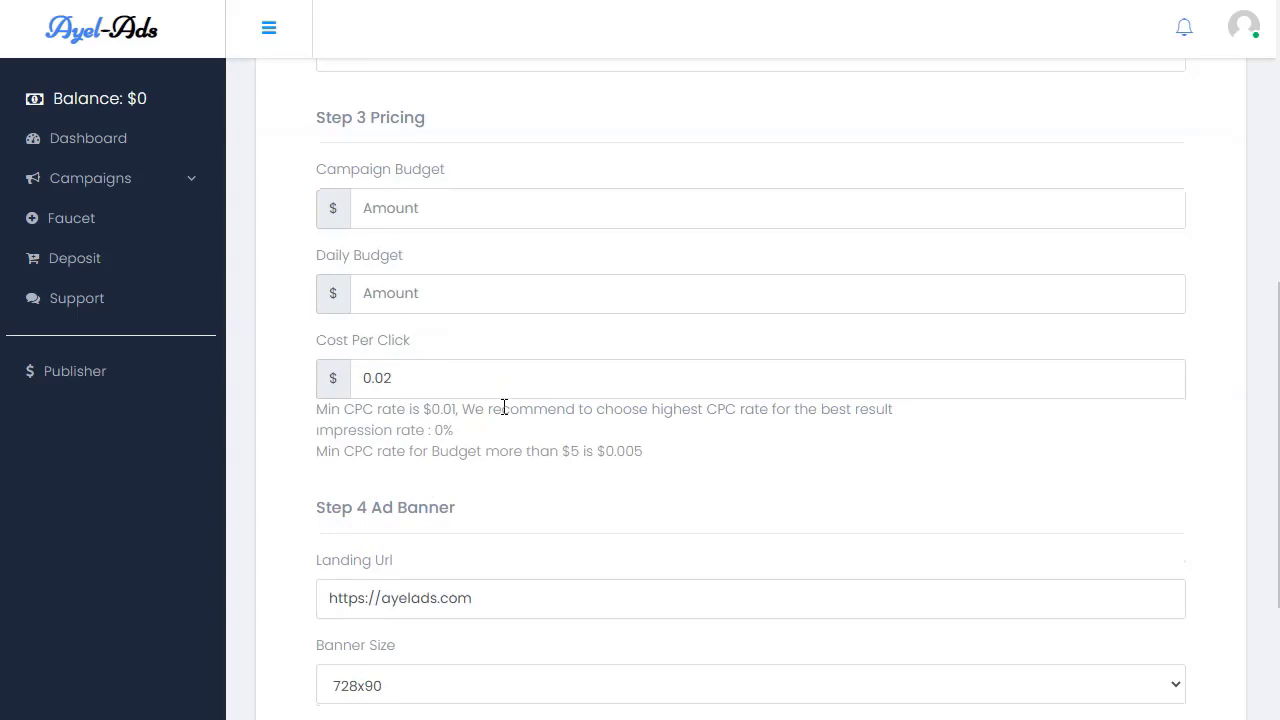
left_click(463, 211)
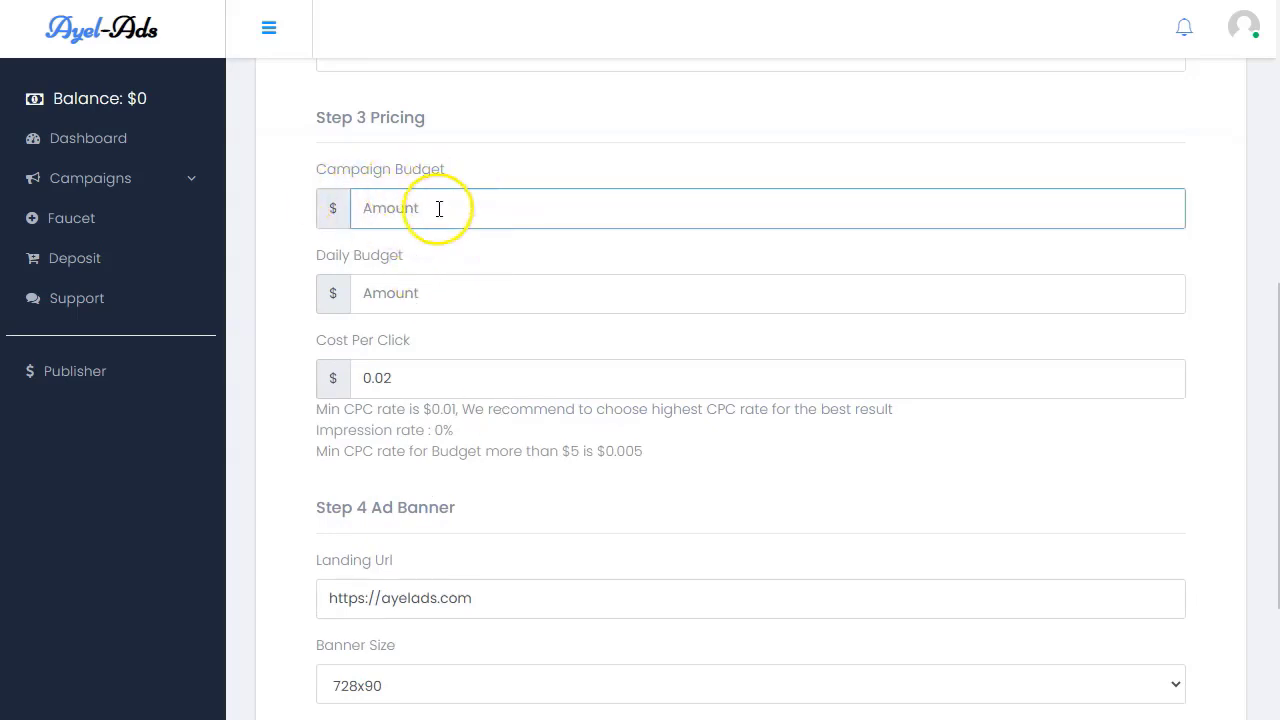
type("10")
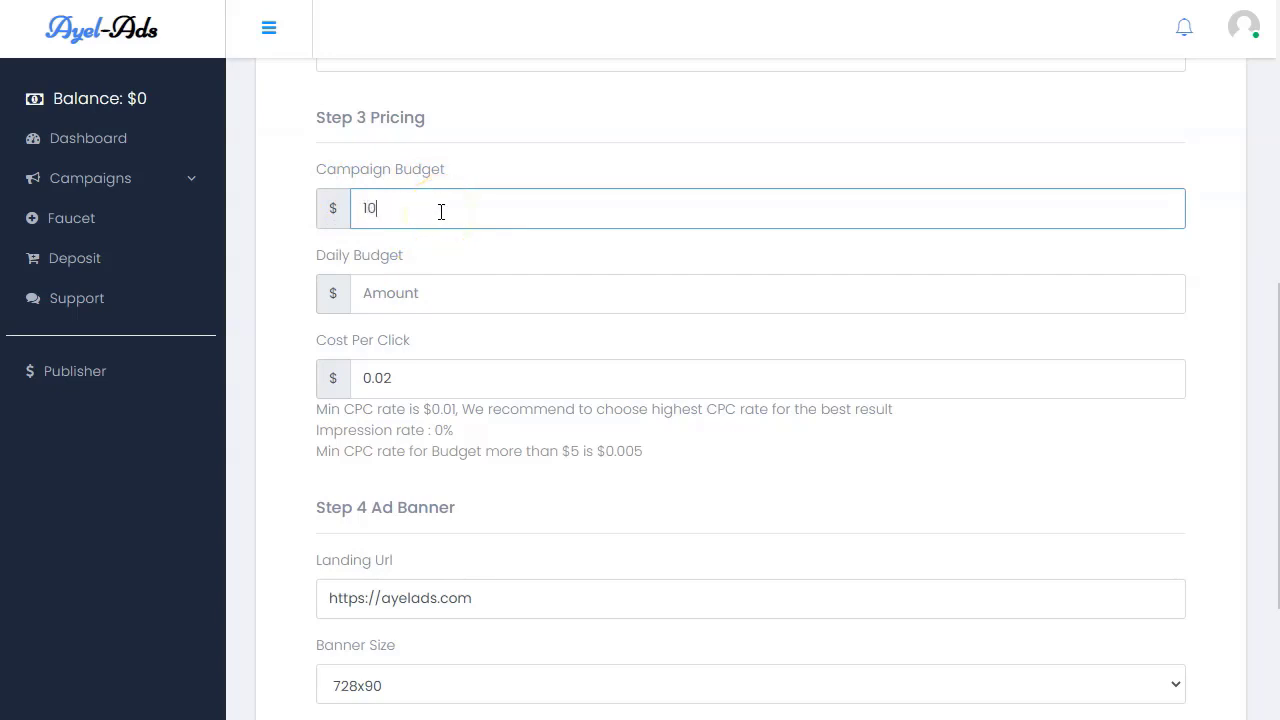
left_click(432, 297)
type("1")
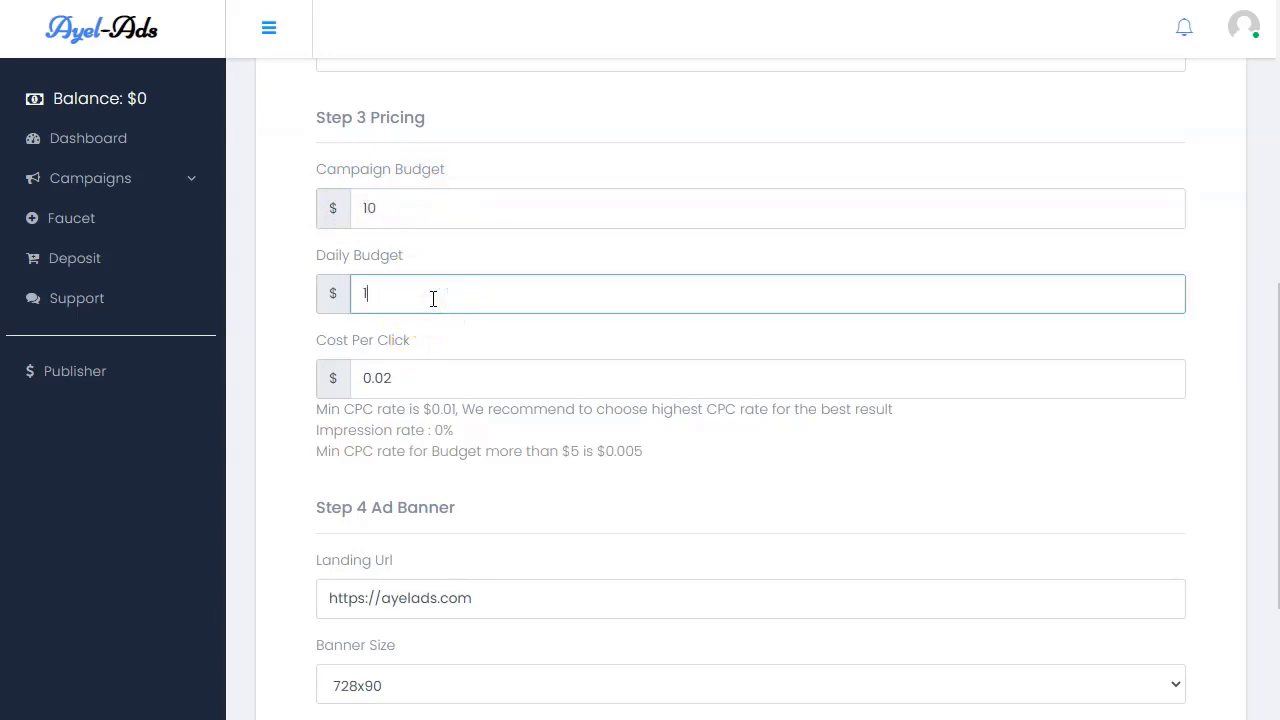
Step: Read the notes under Cost Per Click on minimum rates, the recommended rate and the rate for larger budgets
left_click(466, 452)
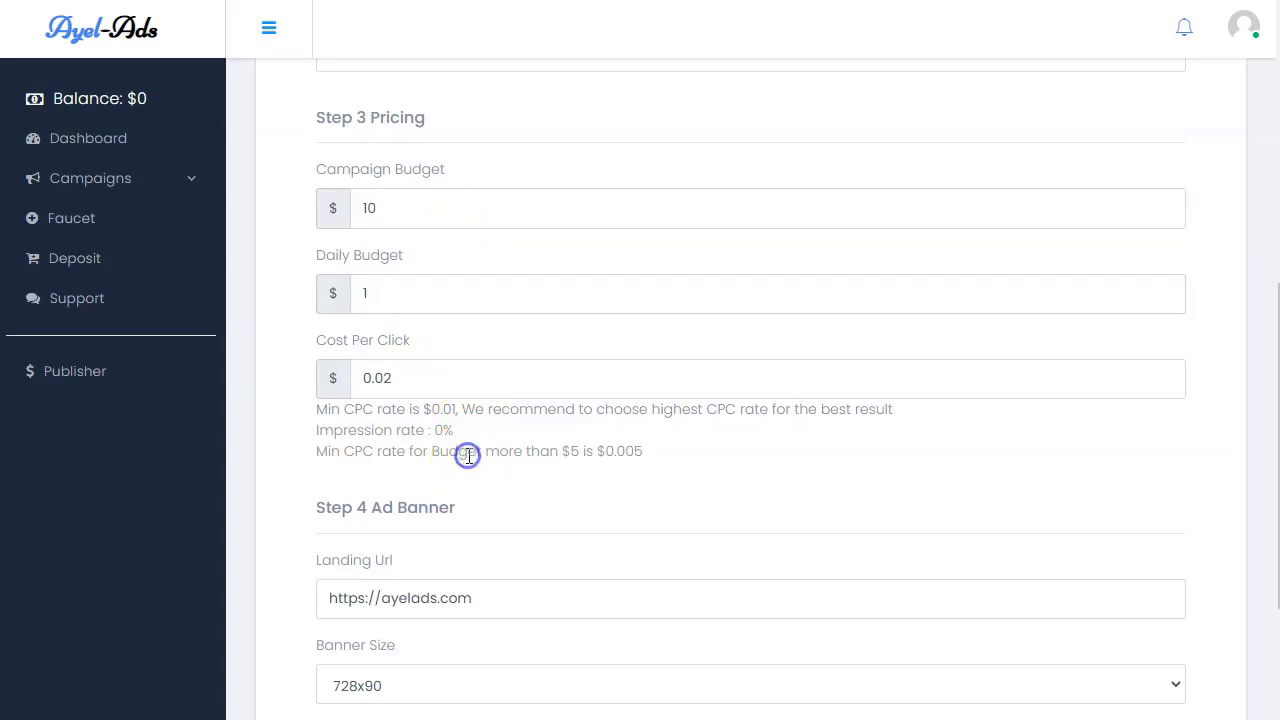
left_click_drag(320, 413, 463, 411)
left_click(517, 443)
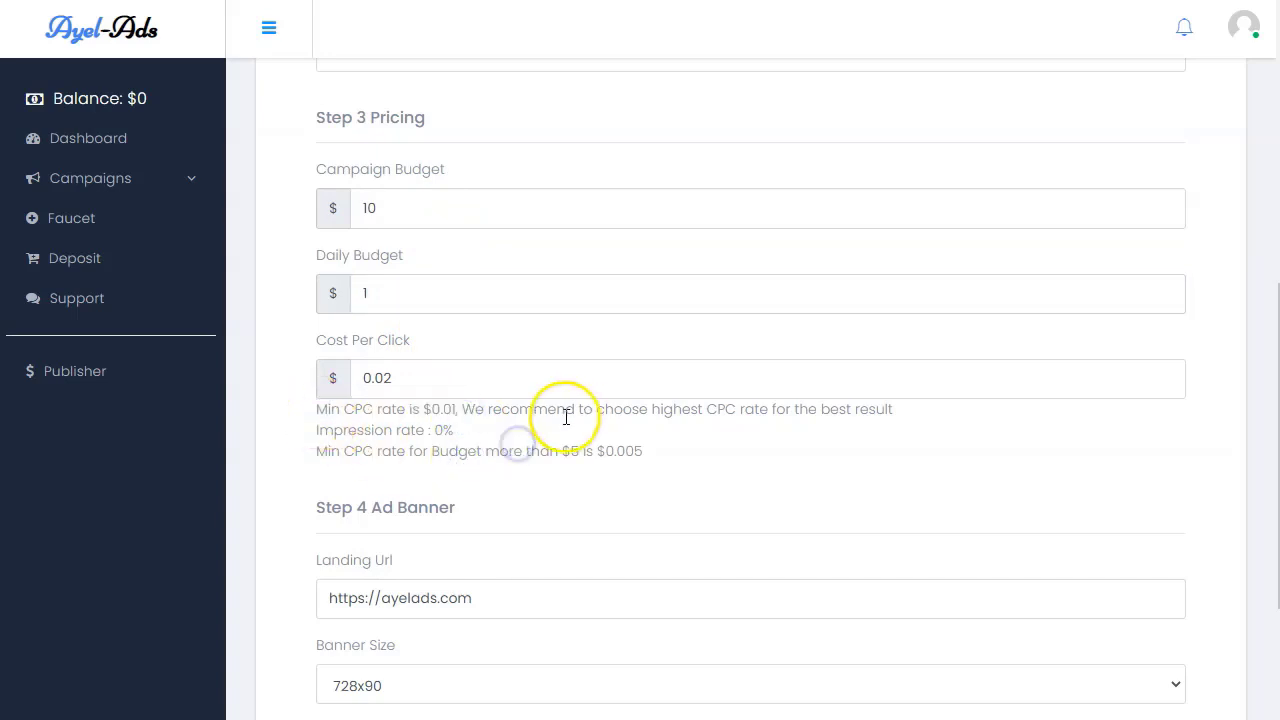
left_click_drag(562, 414, 903, 416)
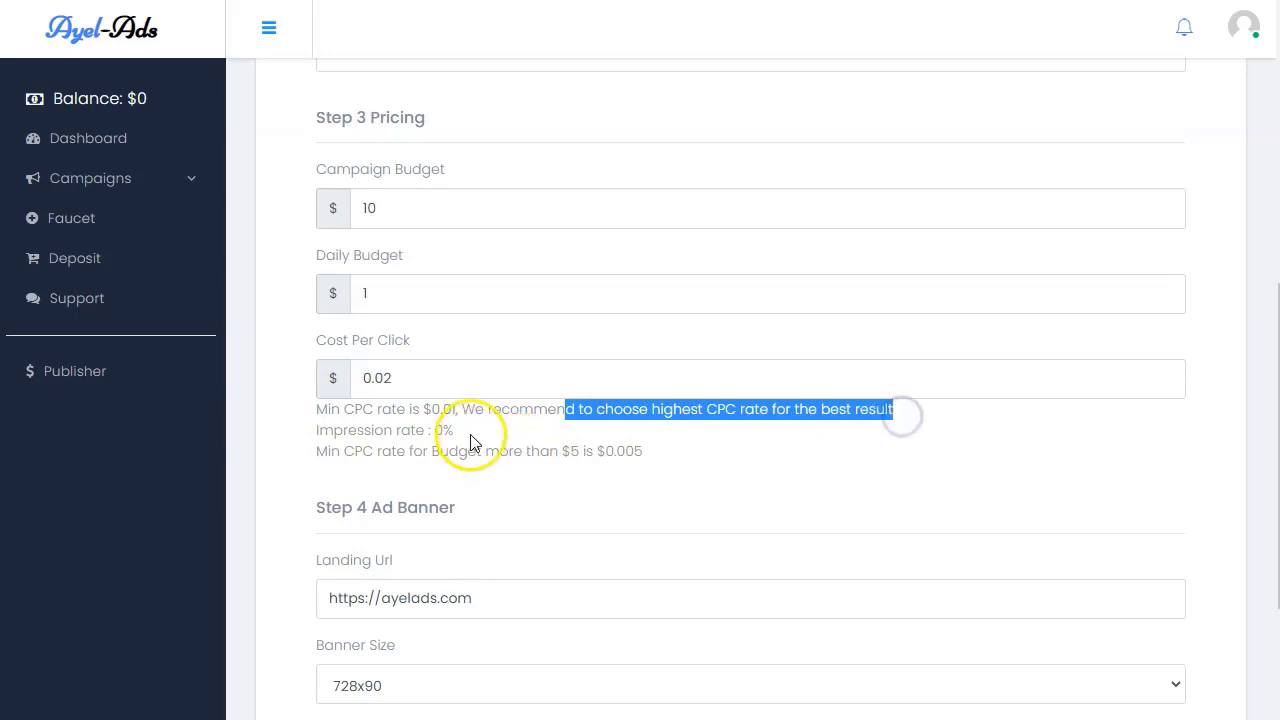
left_click(472, 448)
left_click_drag(320, 451, 600, 456)
left_click(549, 455)
left_click(660, 469)
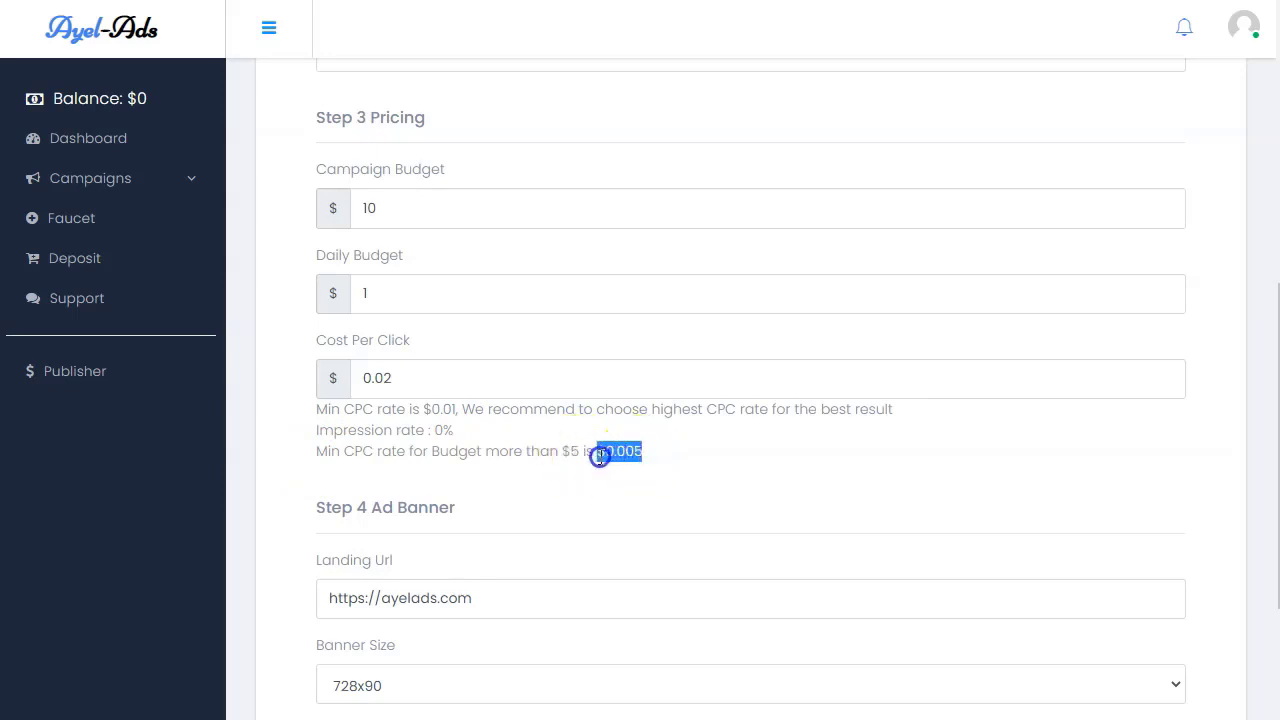
left_click(664, 465)
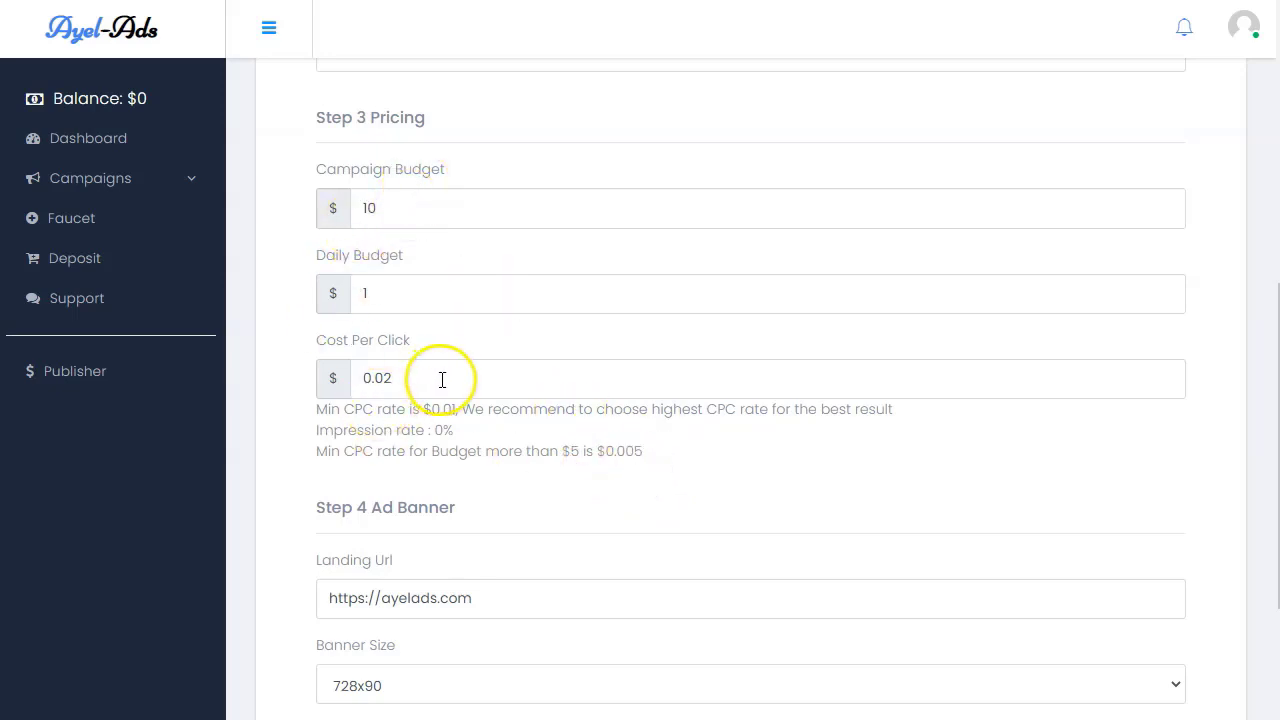
Step: Review the Ad Banner section's landing URL, banner size choices and upload field, and return to the campaign details
scroll(500, 500, "down", 2)
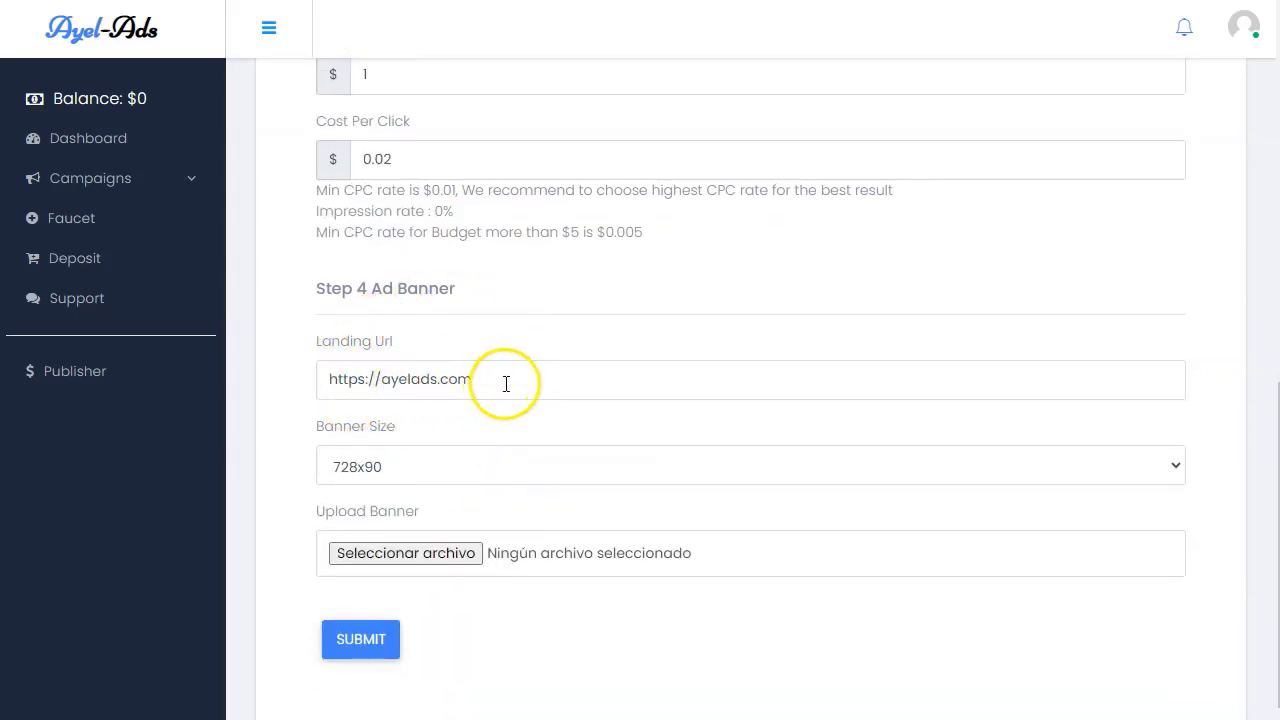
left_click(543, 470)
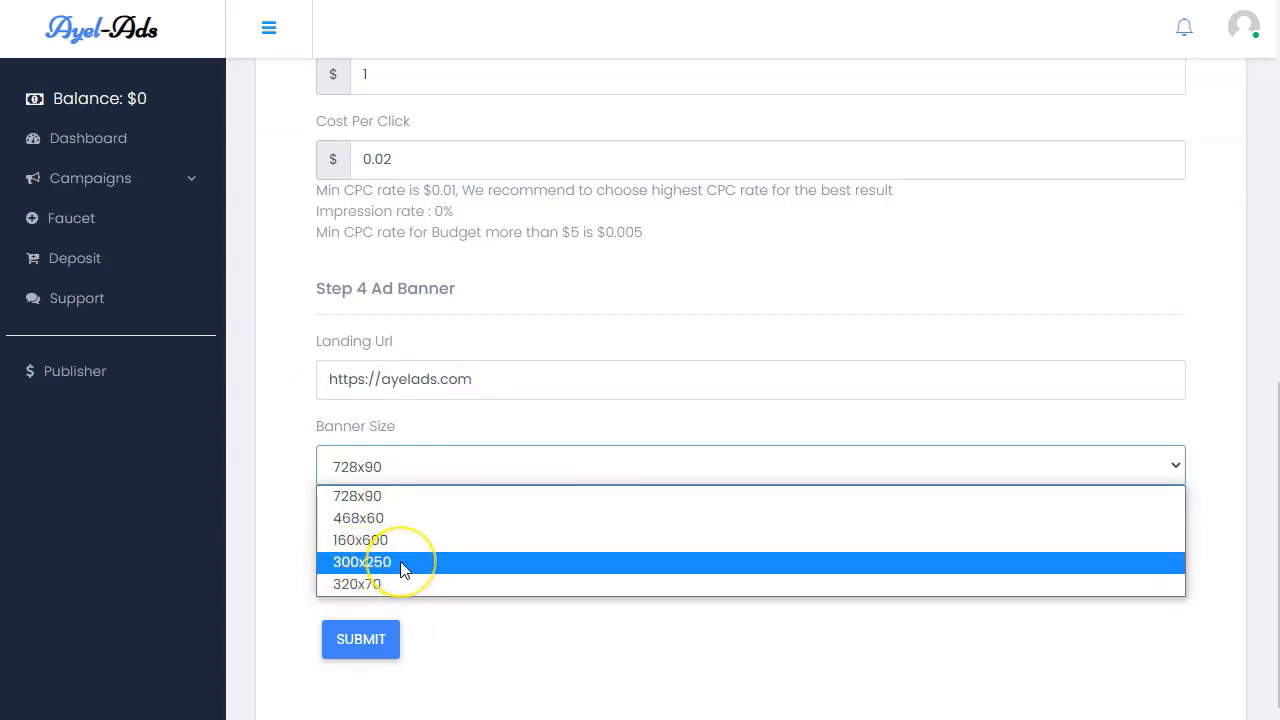
key("Escape")
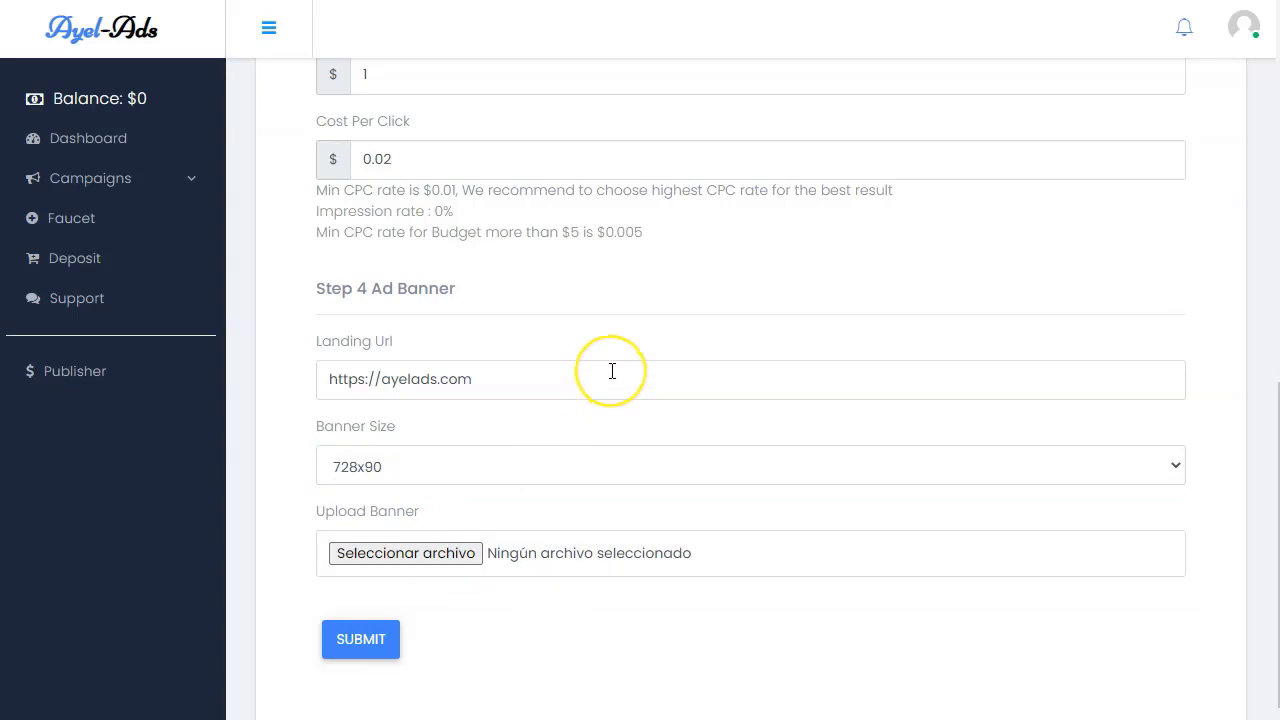
scroll(611, 369, "up", 8)
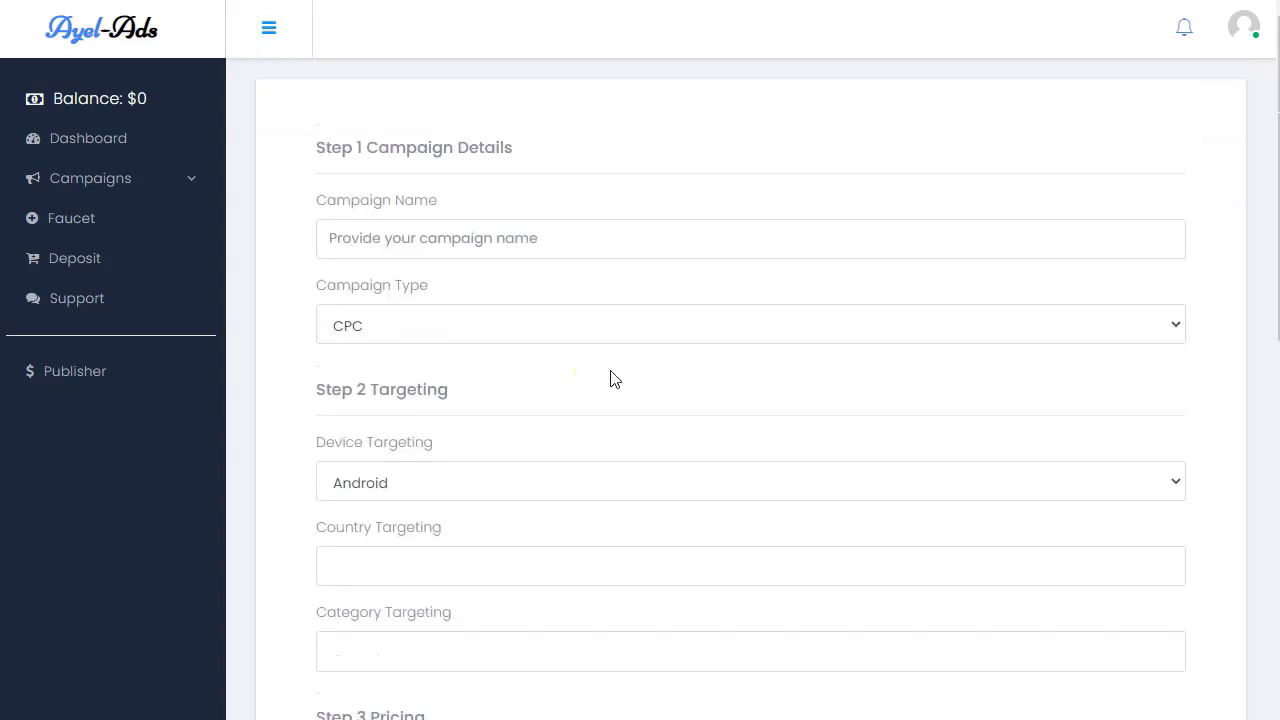
left_click(575, 412)
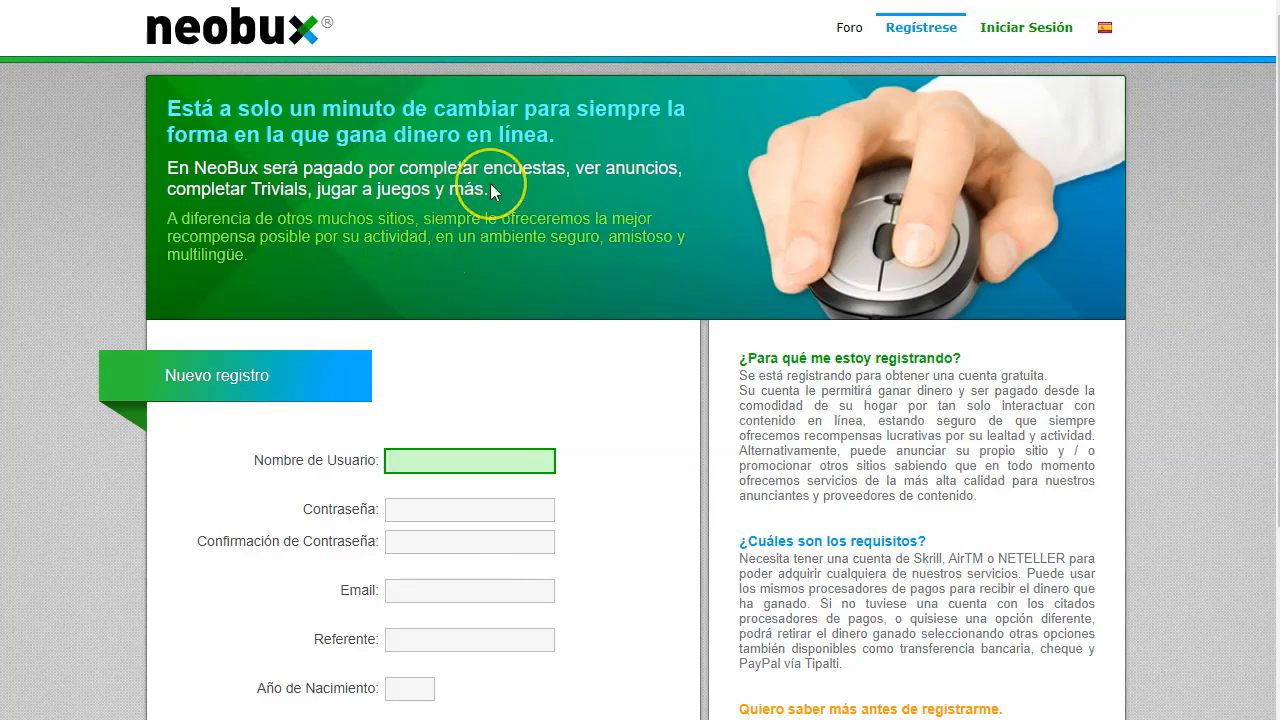
Step: Switch to the NeoBux registration page and examine its sign-up fields, consent options and account requirements
scroll(500, 214, "down", 2)
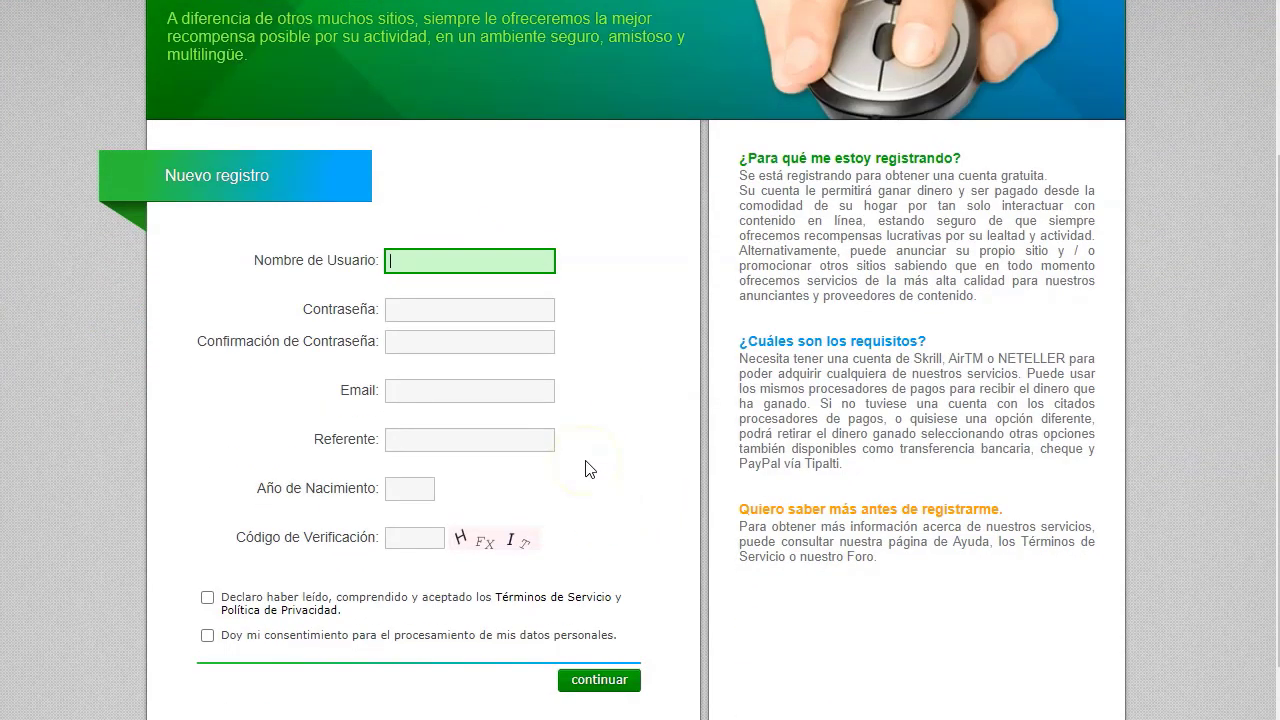
scroll(590, 470, "up", 2)
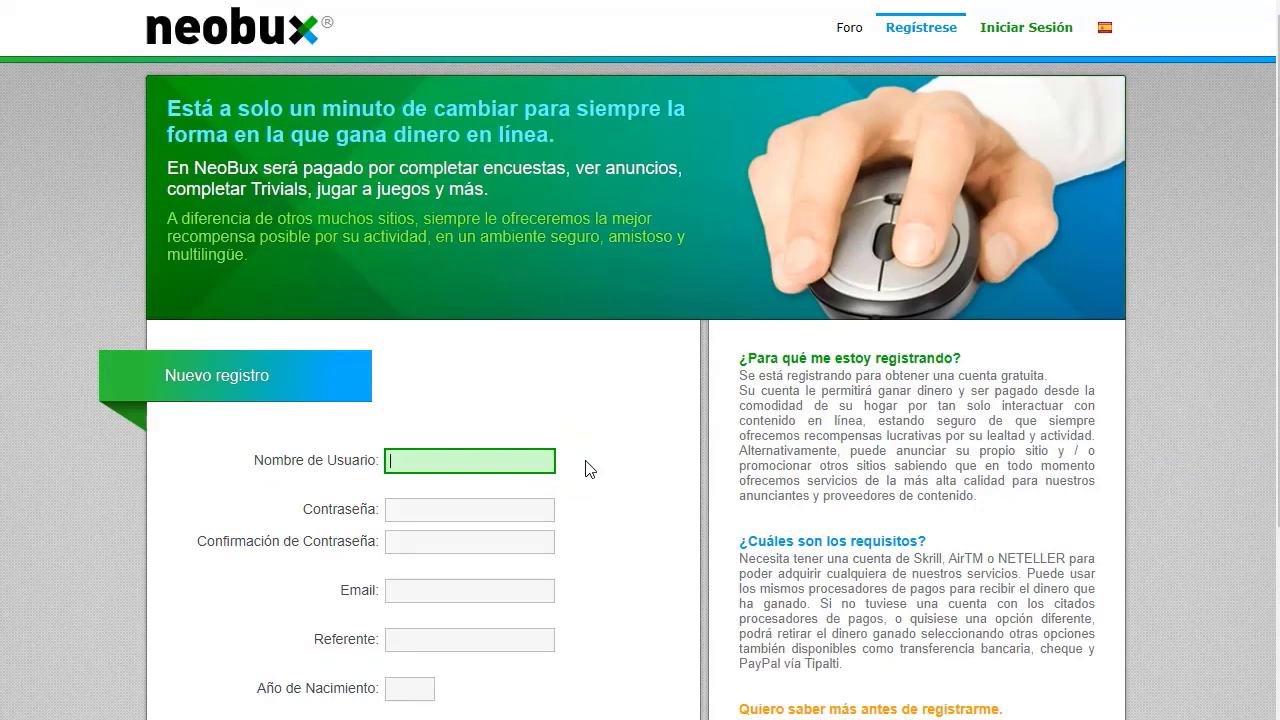
scroll(586, 469, "down", 1)
scroll(654, 406, "up", 1)
scroll(657, 406, "down", 2)
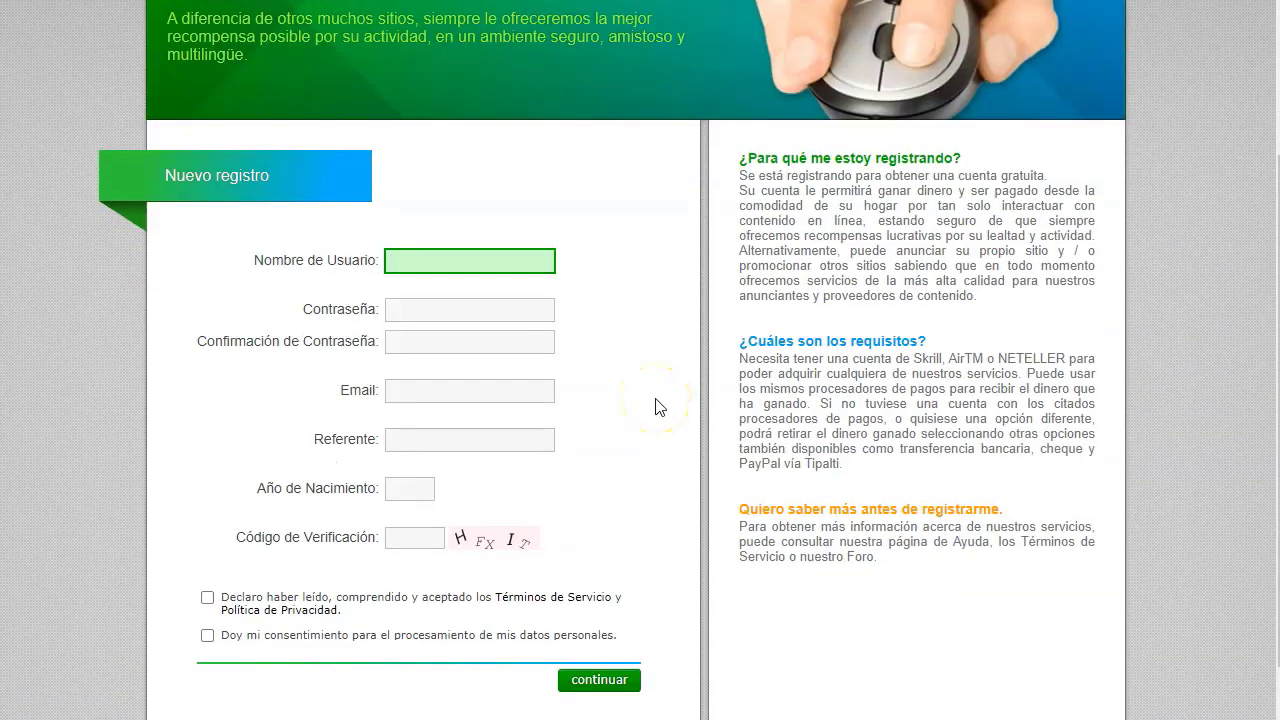
scroll(657, 406, "down", 1)
scroll(657, 406, "up", 3)
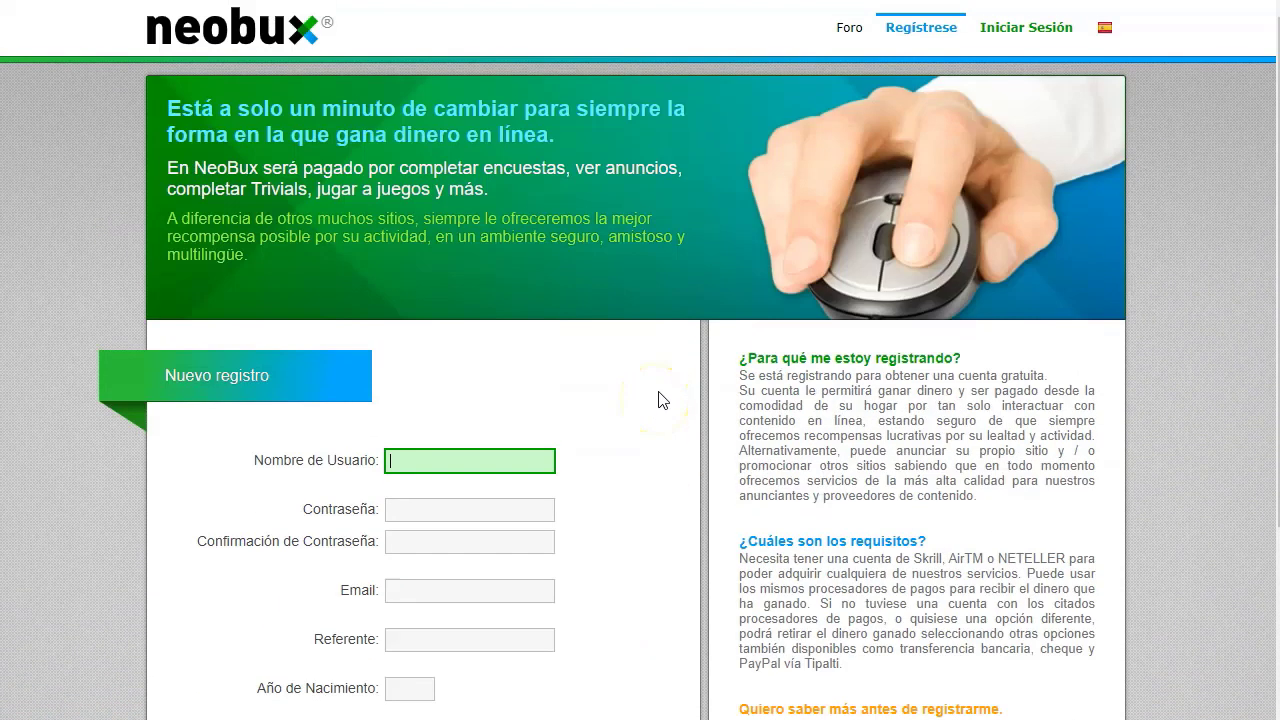